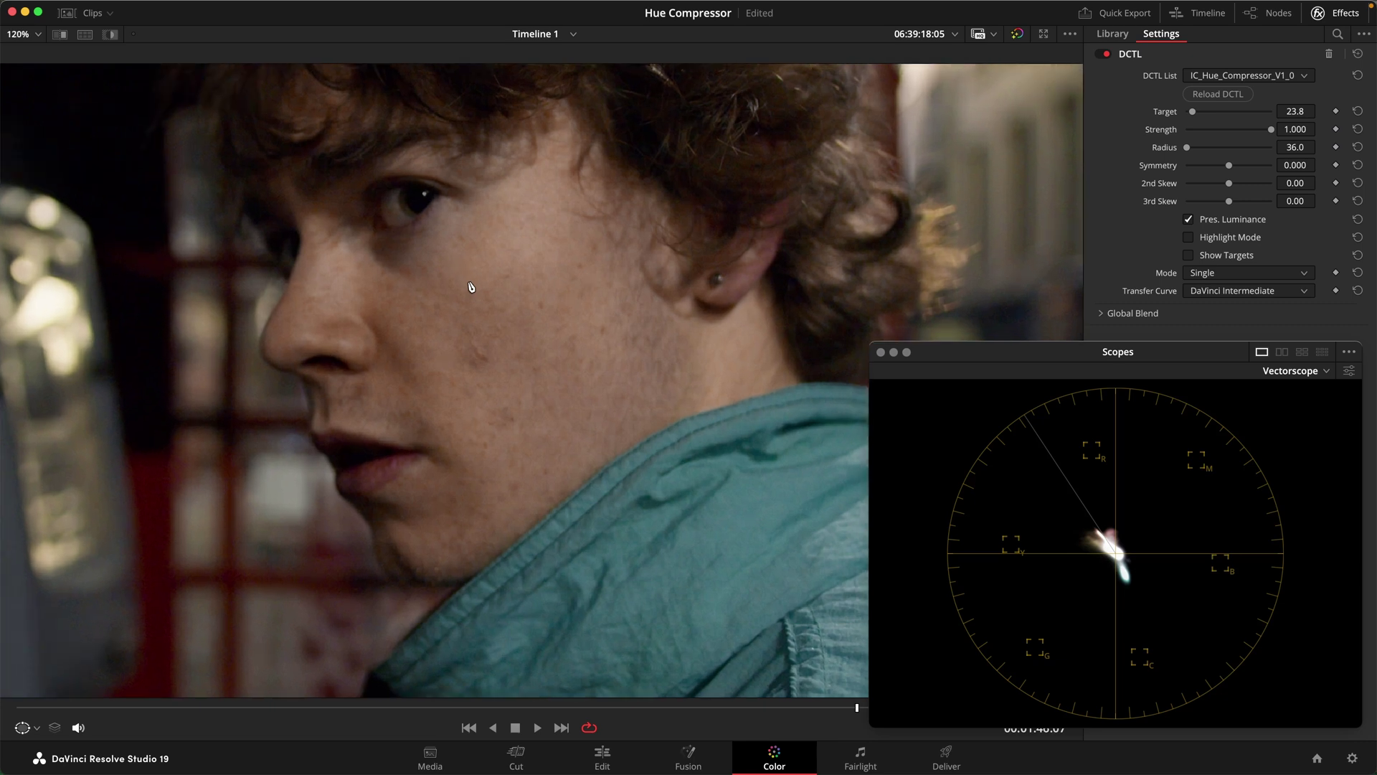
# Set the Hue Compressor target to 27.6 and compare the man's portrait with the DCTL effect disabled and re-enabled.
pyautogui.scroll(-5, 472, 287)
pyautogui.scroll(2, 481, 277)
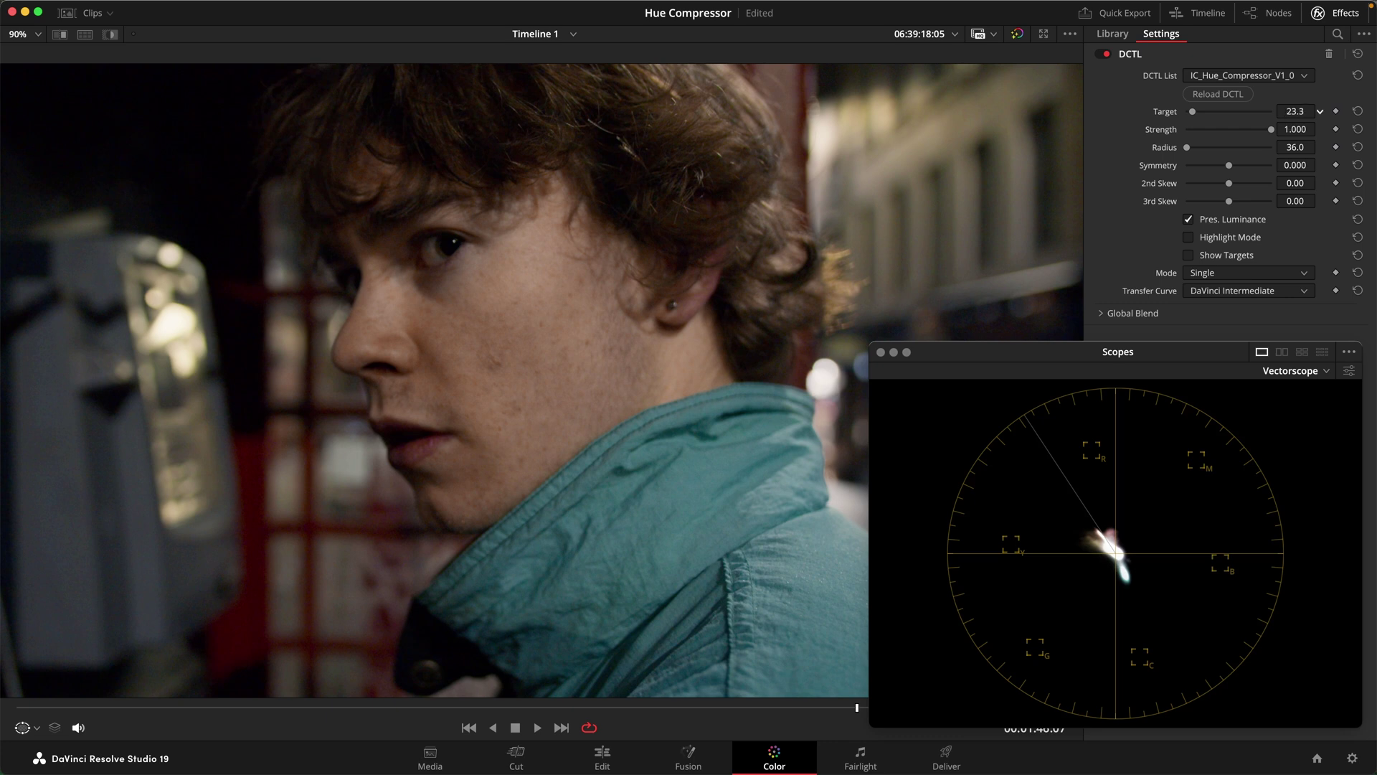
pyautogui.moveTo(1319, 111); pyautogui.dragTo(1319, 111)
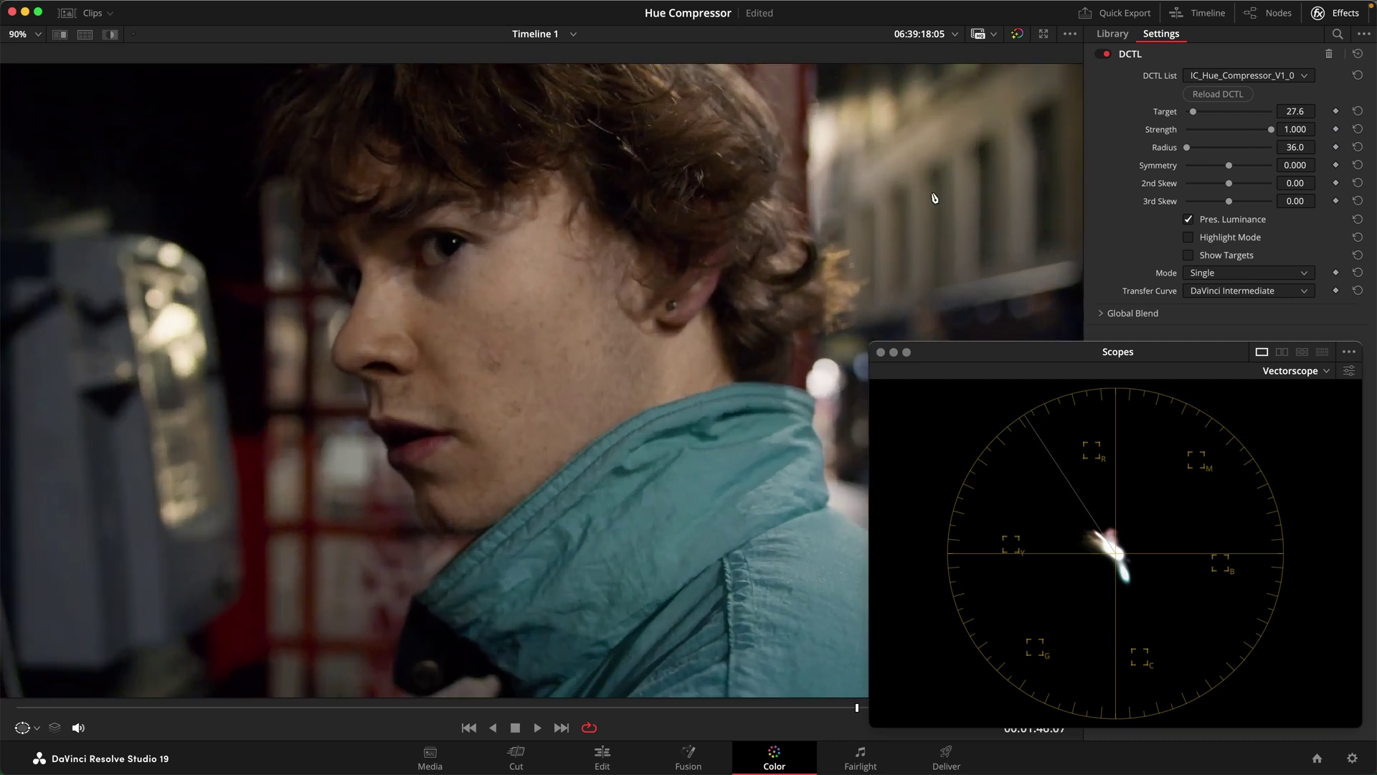
pyautogui.click(1103, 56)
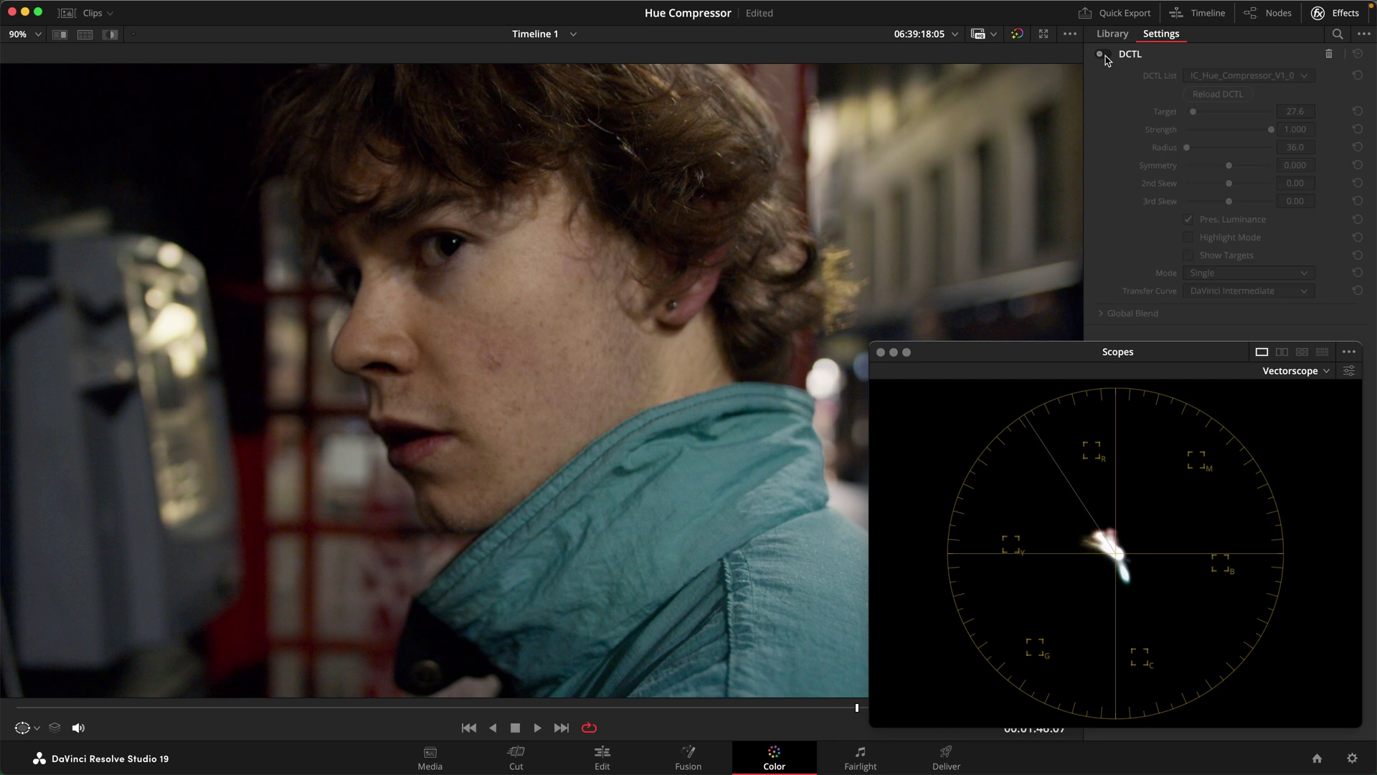
pyautogui.click(1104, 55)
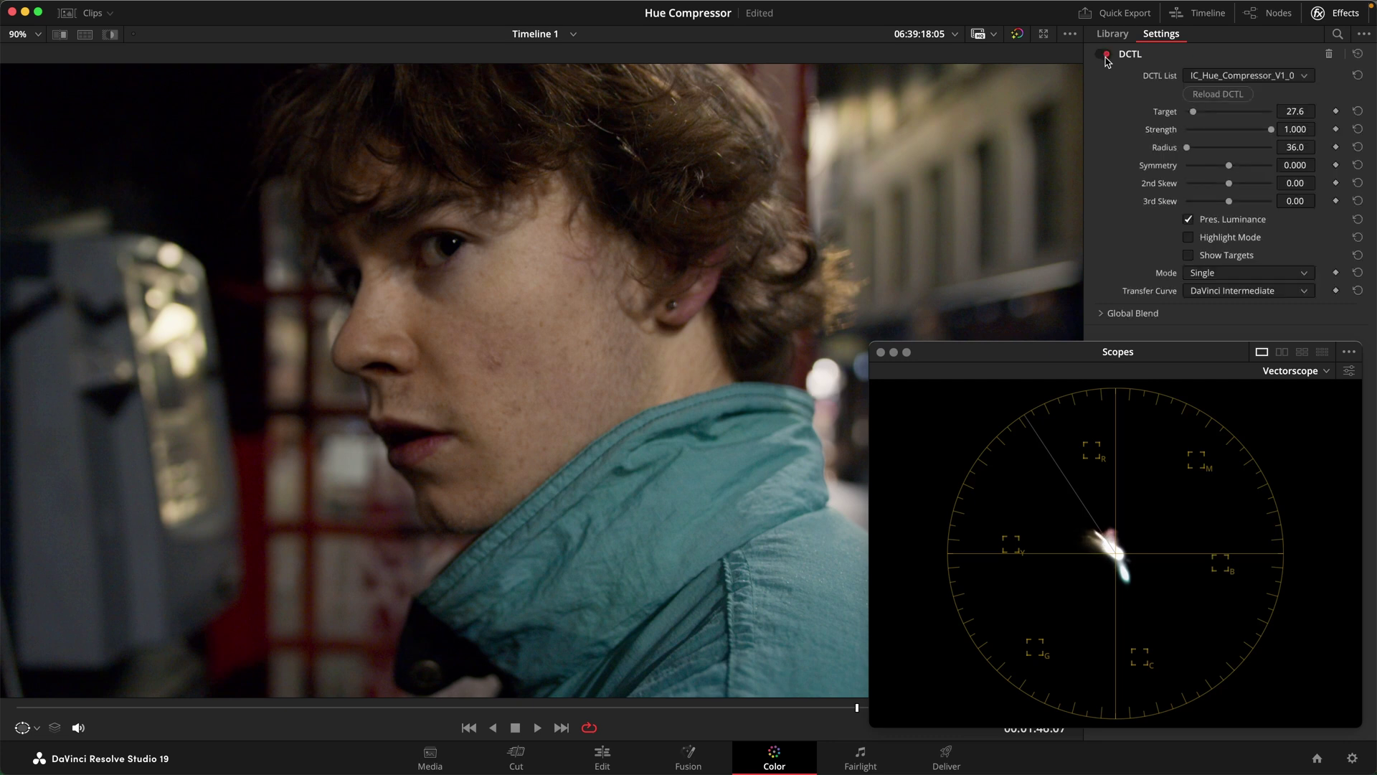
# Turn off luminance preservation and lower the Hue Compressor strength on the man's portrait.
pyautogui.click(1189, 220)
pyautogui.moveTo(1272, 130); pyautogui.dragTo(1242, 139)
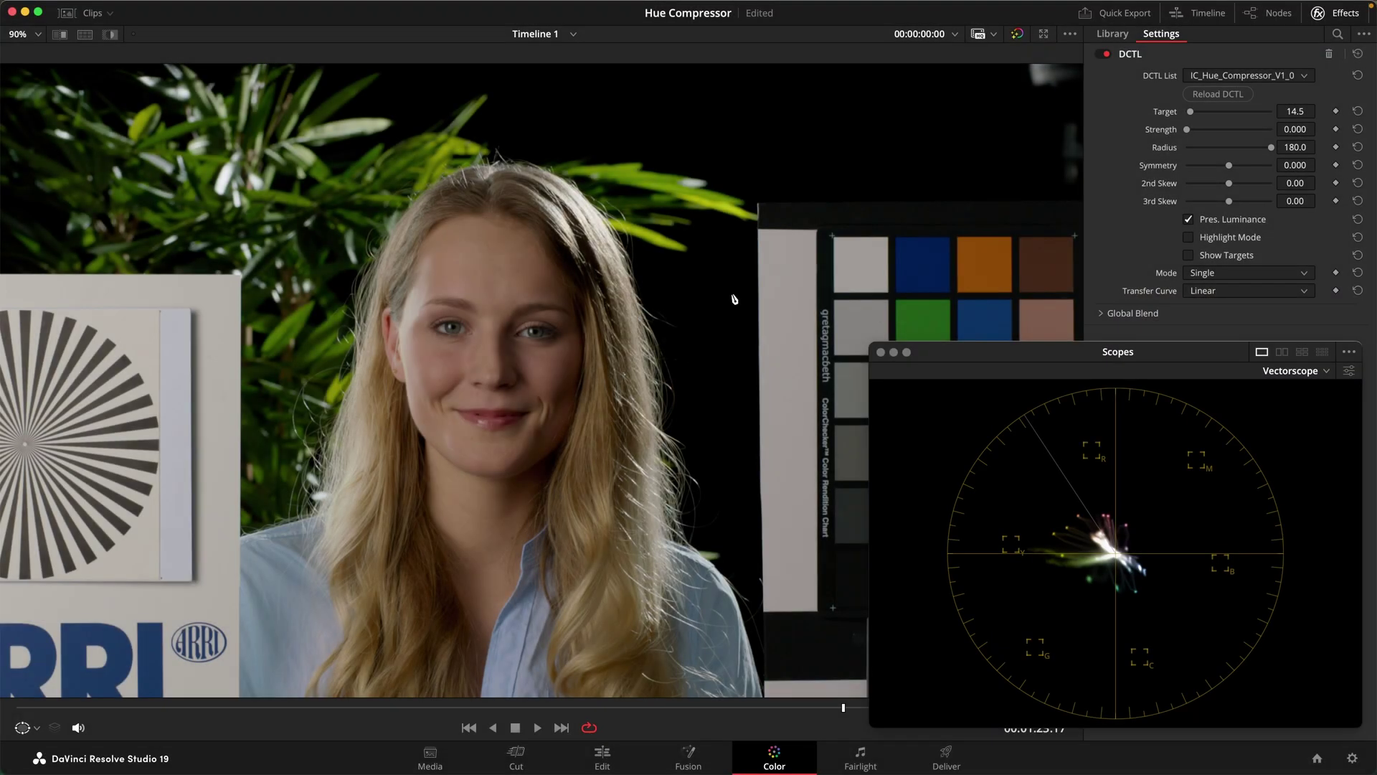
# Examine the node tree of the woman's clip in the standard layout and return to the enlarged viewer.
pyautogui.scroll(-3, 667, 295)
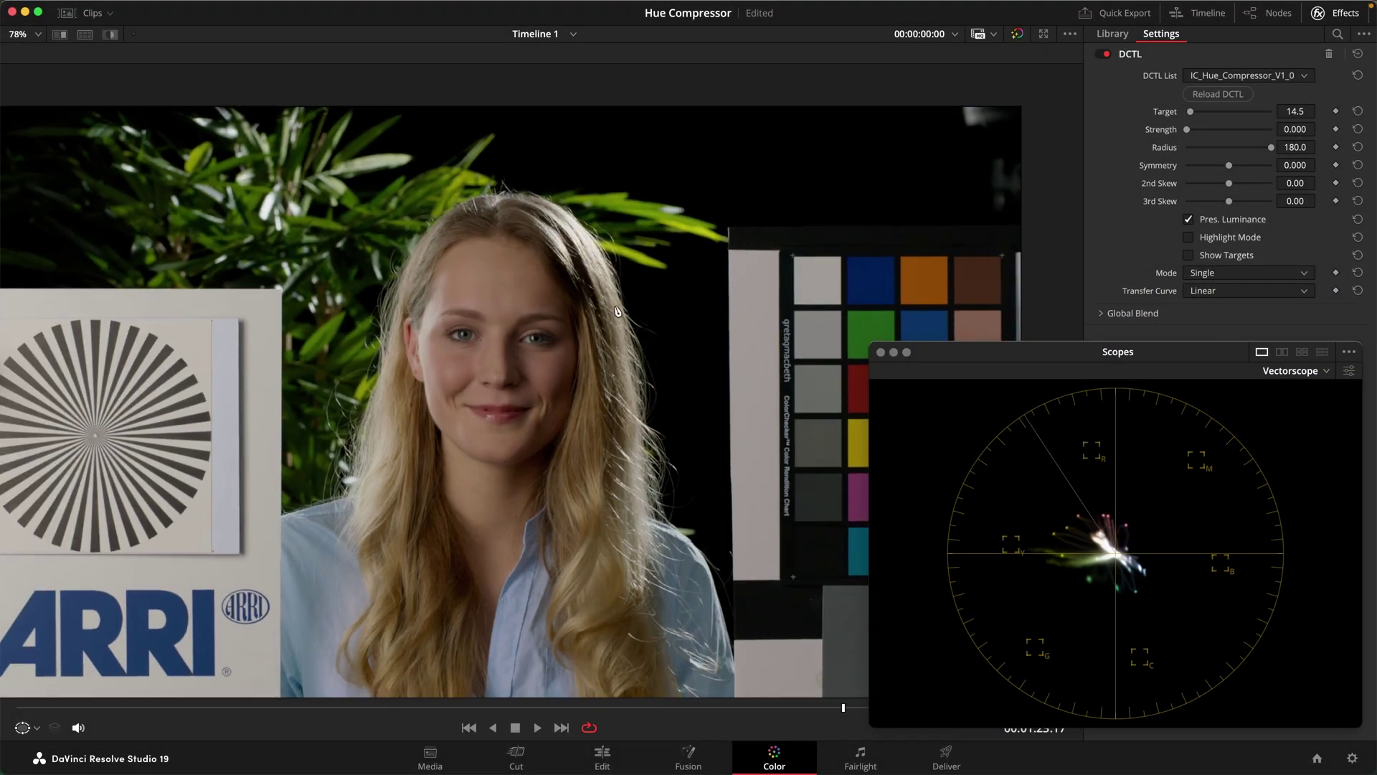
pyautogui.scroll(-2, 617, 310)
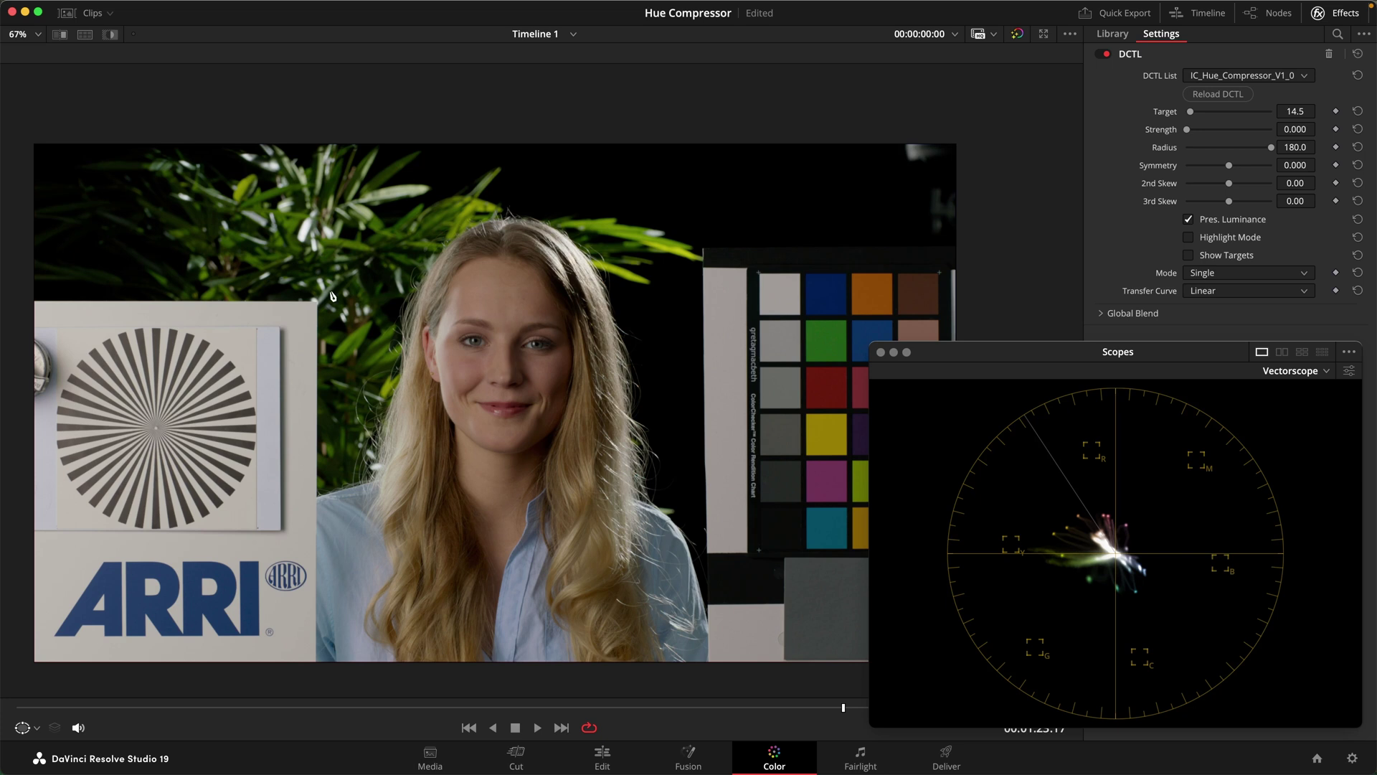
pyautogui.hotkey('alt', 'f')
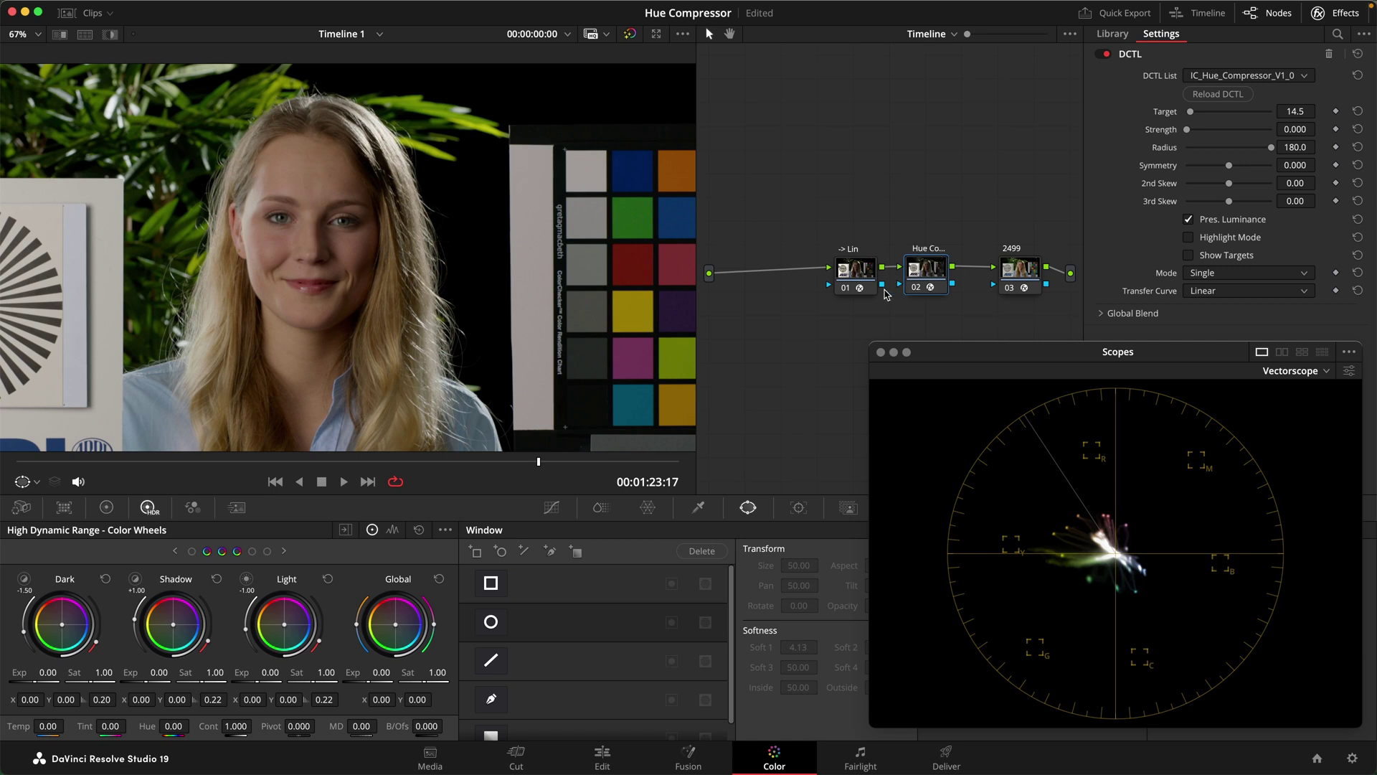
pyautogui.hotkey('alt', 'f')
pyautogui.scroll(5, 575, 324)
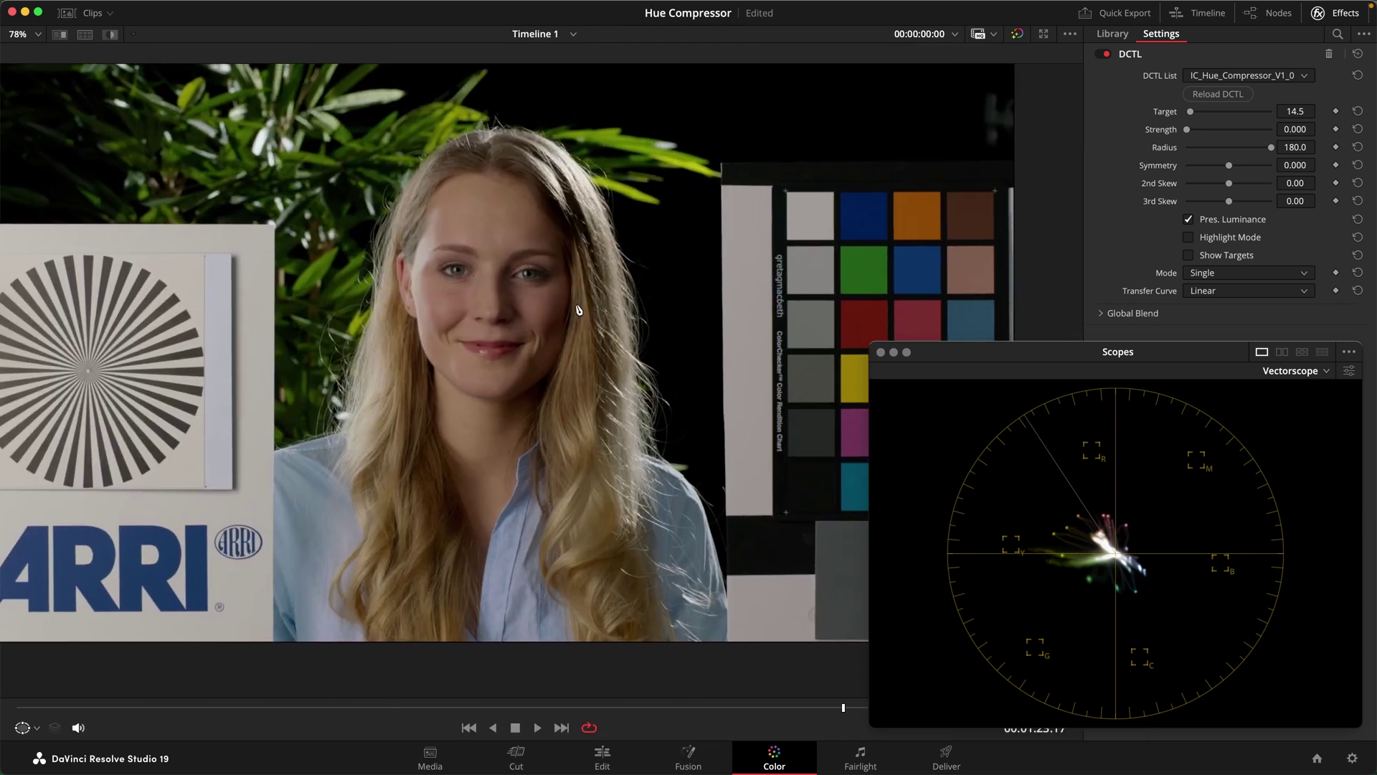
# Switch the Hue Compressor mode to Complementary and raise its strength to 1.000 on the woman's clip.
pyautogui.click(1213, 275)
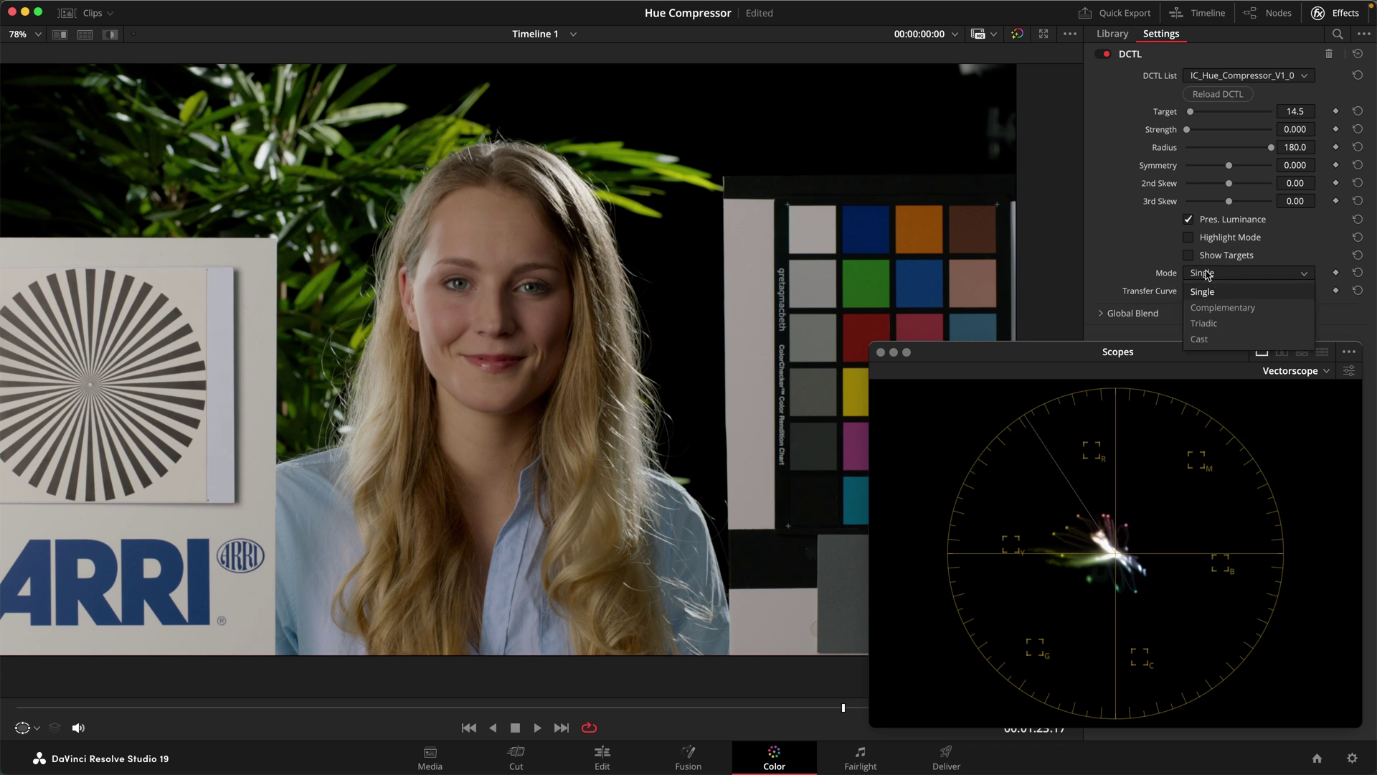
pyautogui.click(1222, 308)
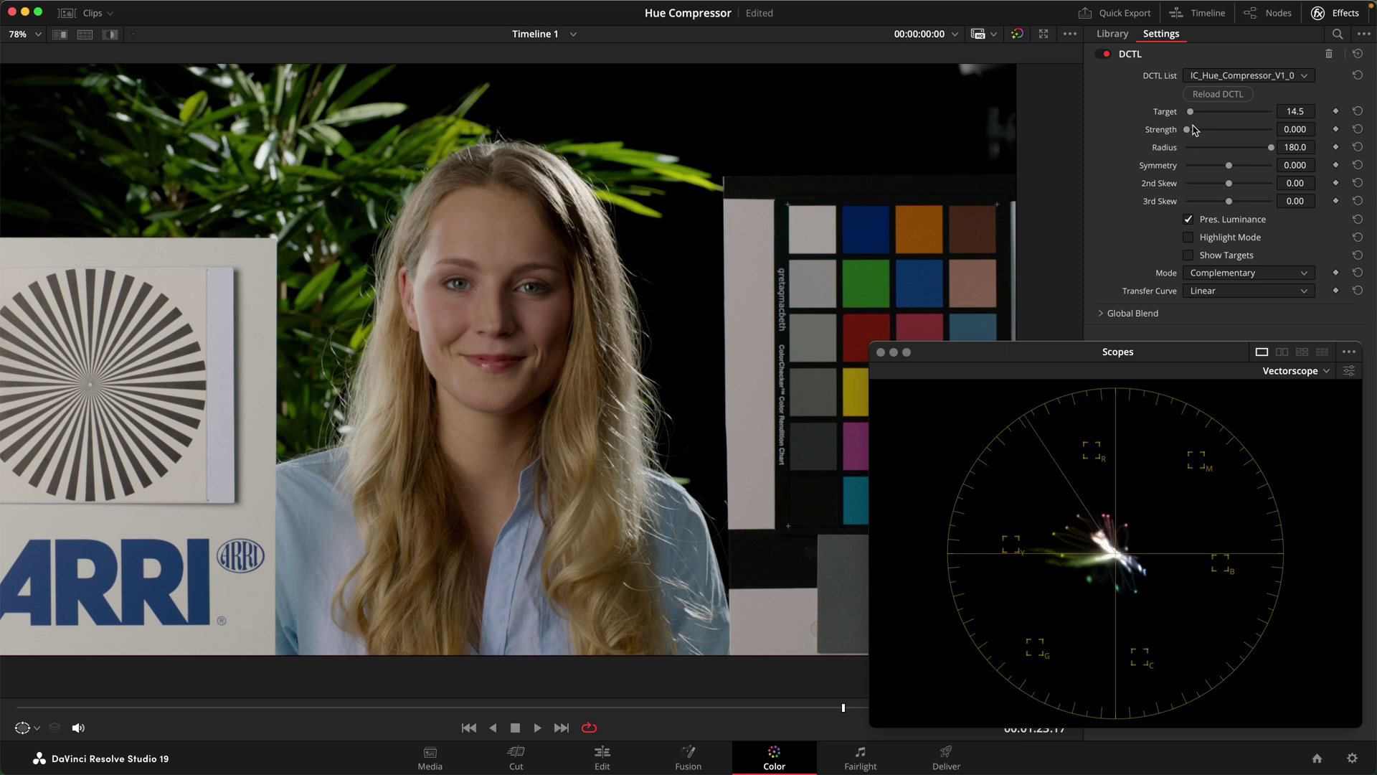
pyautogui.moveTo(1194, 130); pyautogui.dragTo(1341, 137)
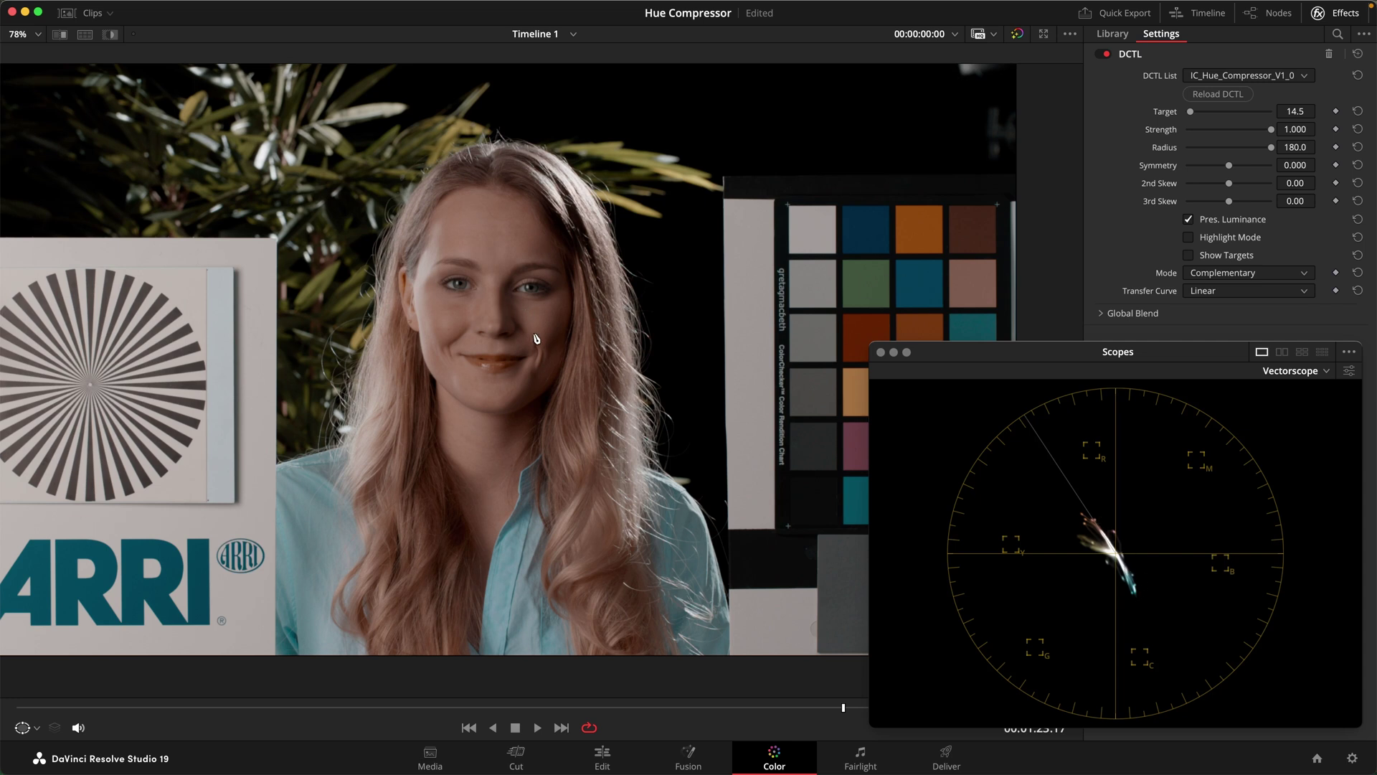
pyautogui.scroll(-3, 531, 337)
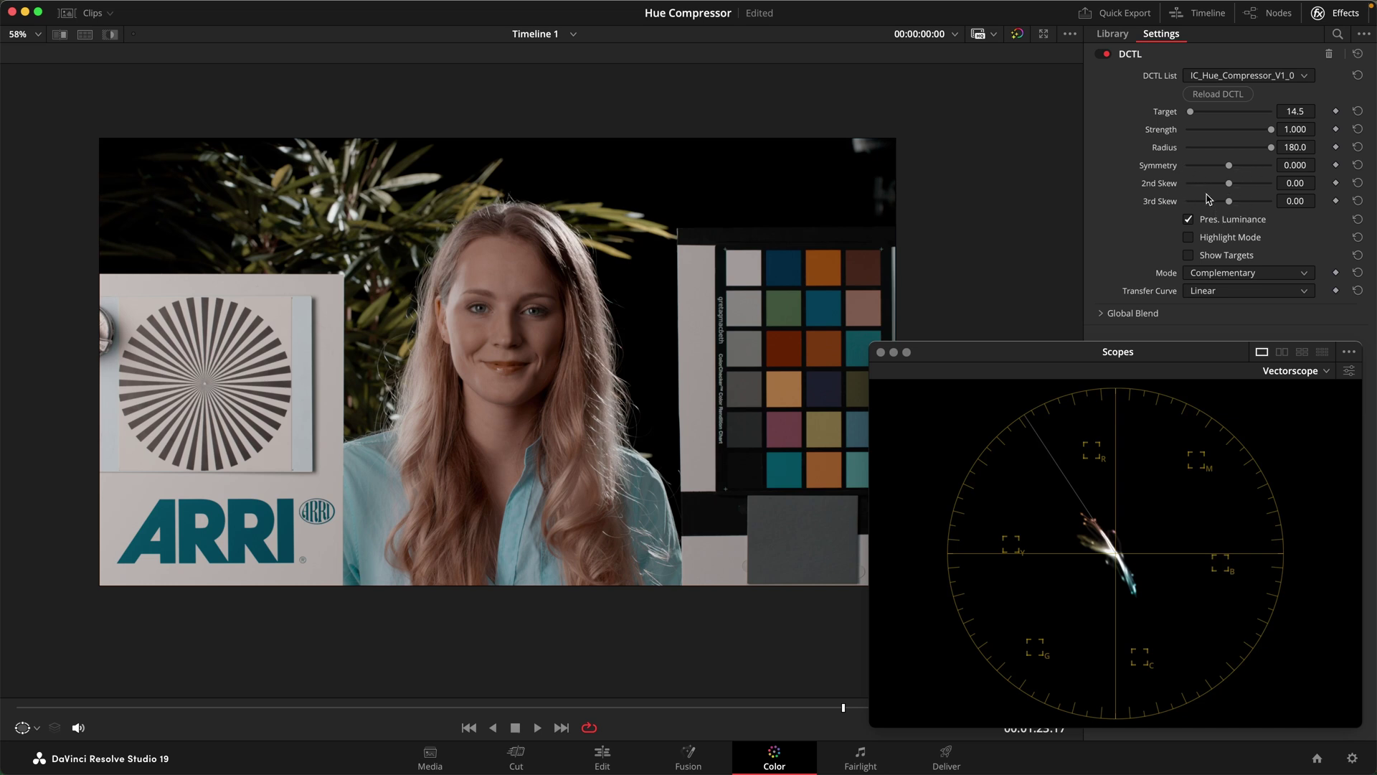
# Display the target colour swatches over the image with the whole frame in view.
pyautogui.click(1217, 260)
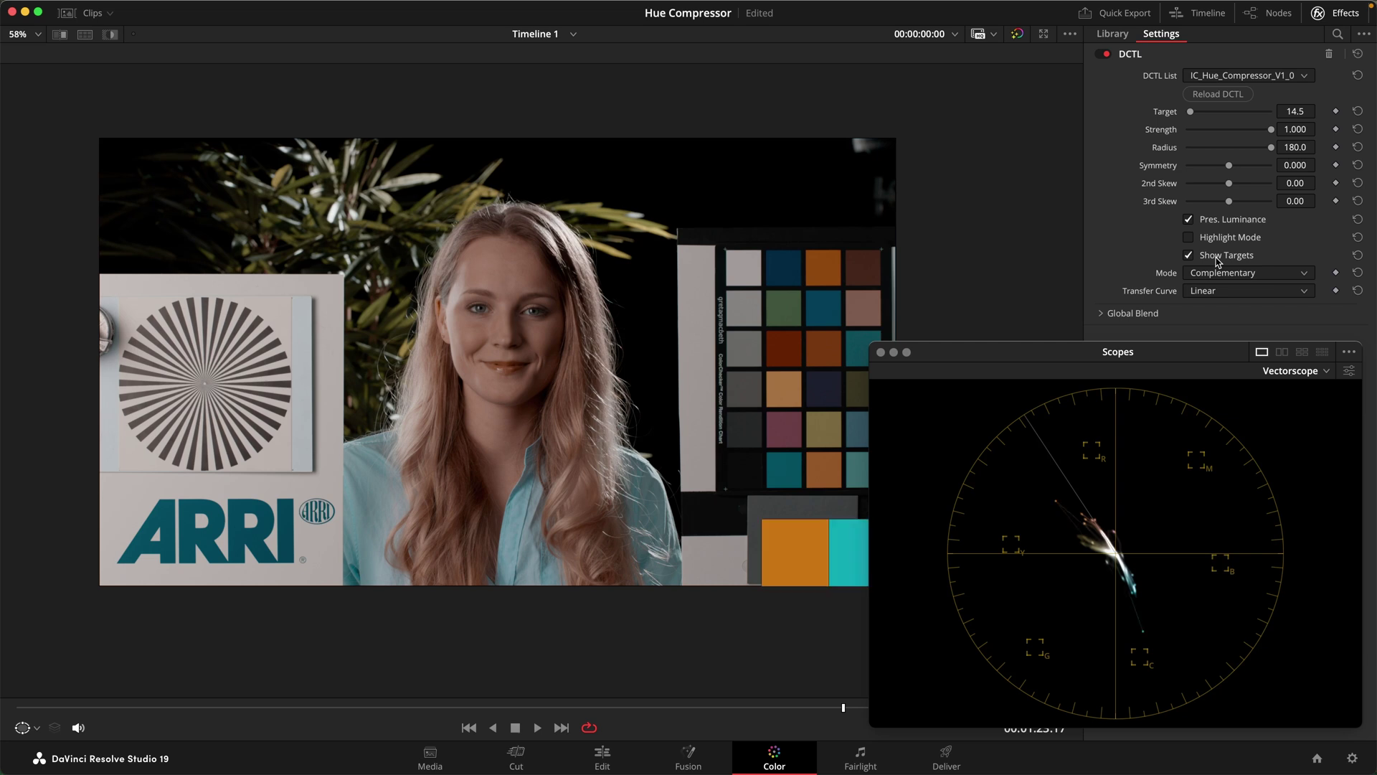
pyautogui.scroll(-2, 722, 569)
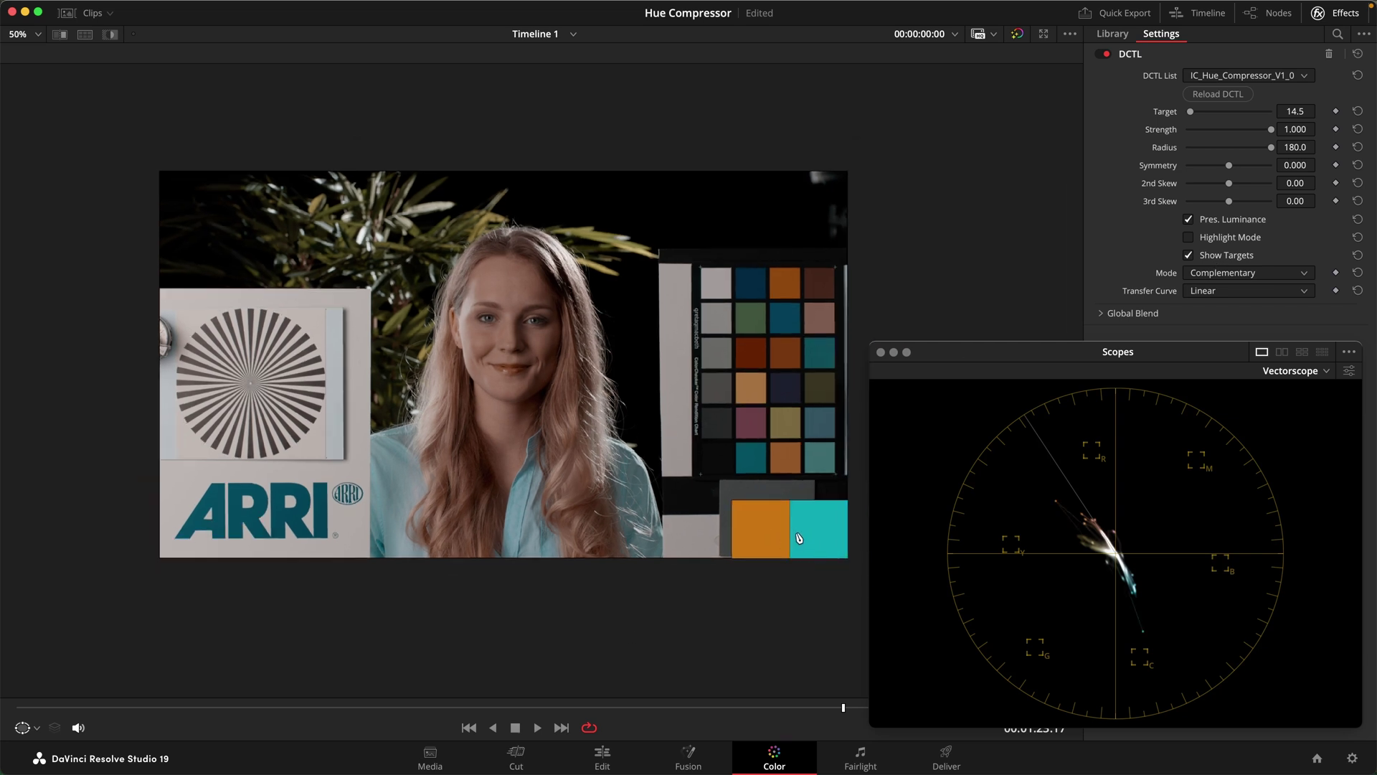
pyautogui.scroll(1, 795, 532)
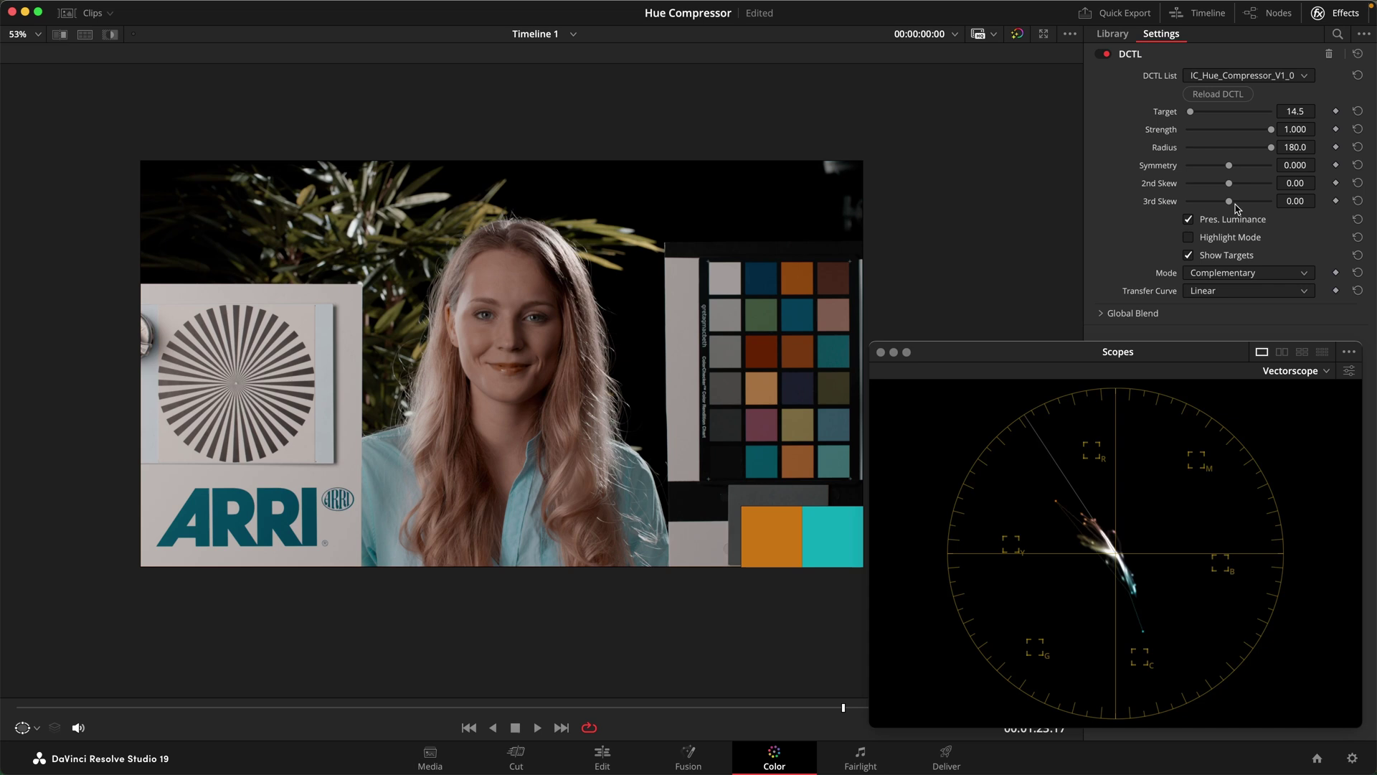
# Try the 2nd Skew at -12.00 and at 12.00, and reset it to 0.00.
pyautogui.moveTo(1230, 186); pyautogui.dragTo(1097, 215)
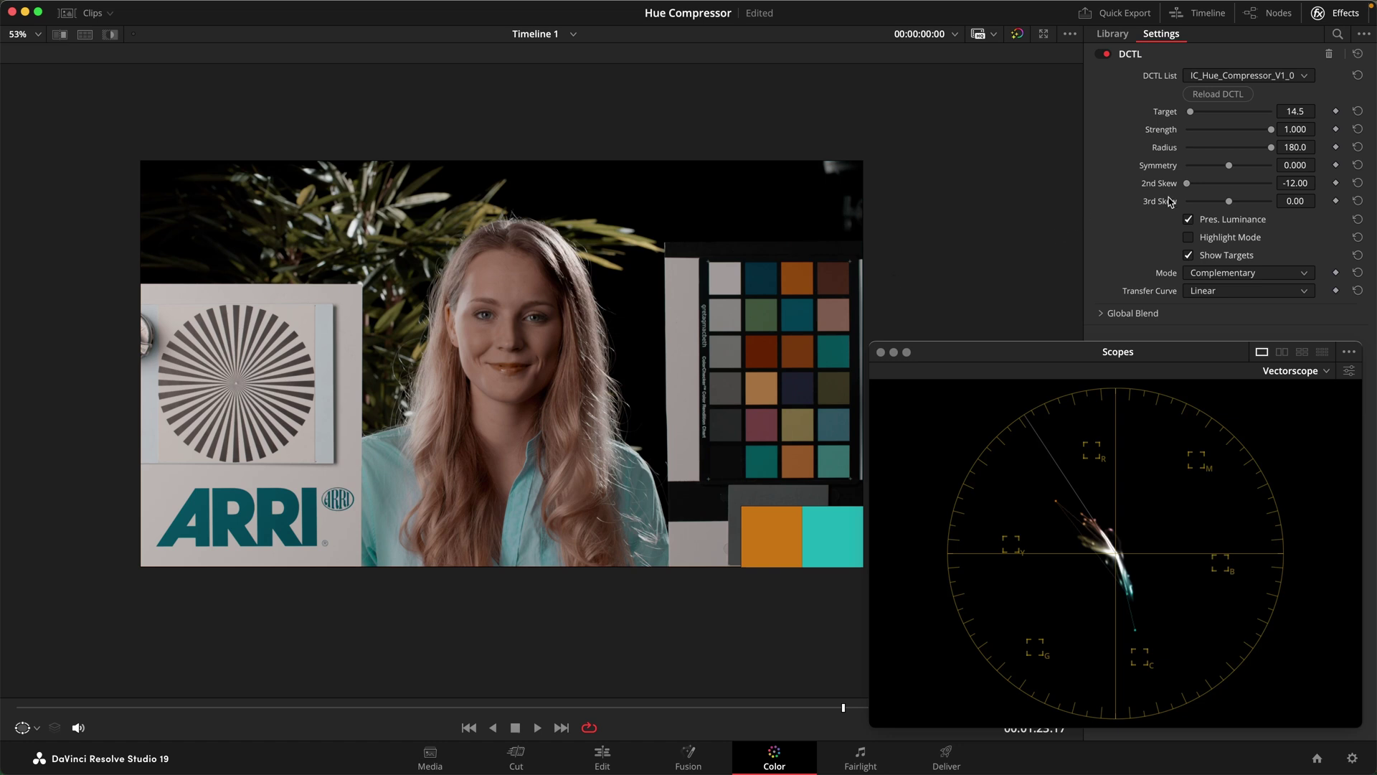
pyautogui.moveTo(1190, 188); pyautogui.dragTo(1356, 212)
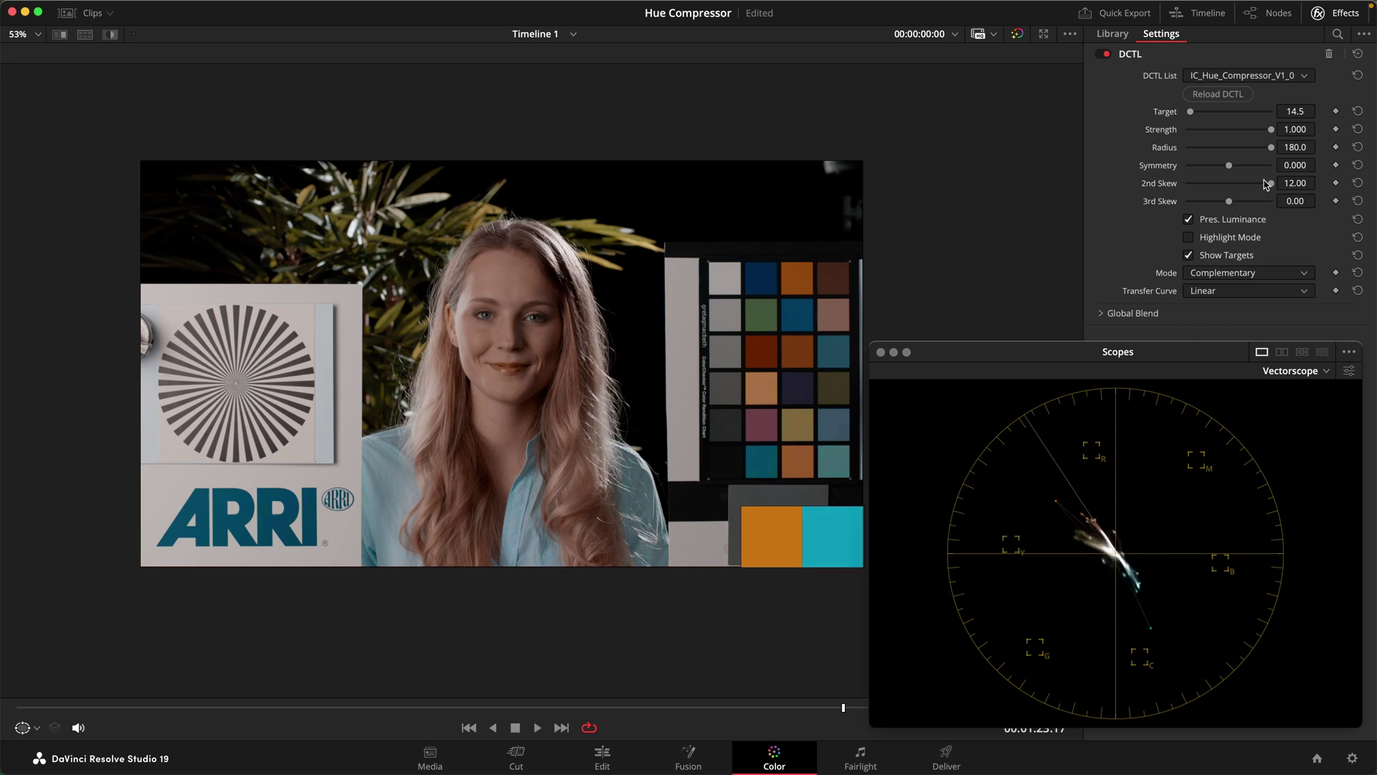
pyautogui.moveTo(1268, 184); pyautogui.dragTo(1375, 196)
pyautogui.doubleClick(1160, 184)
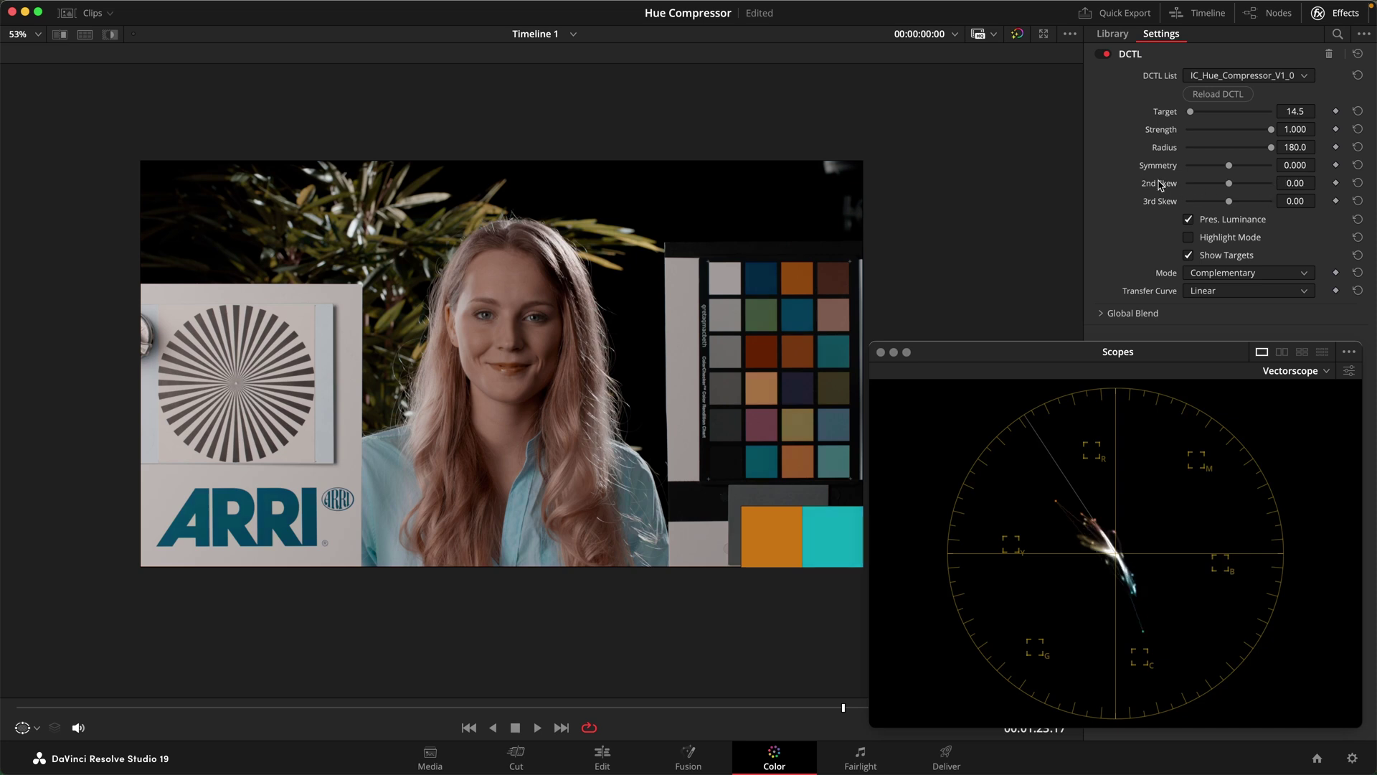
# Set the radius to 133.6 using Highlight Mode as a guide, and compare the image with the grade bypassed.
pyautogui.scroll(1, 502, 287)
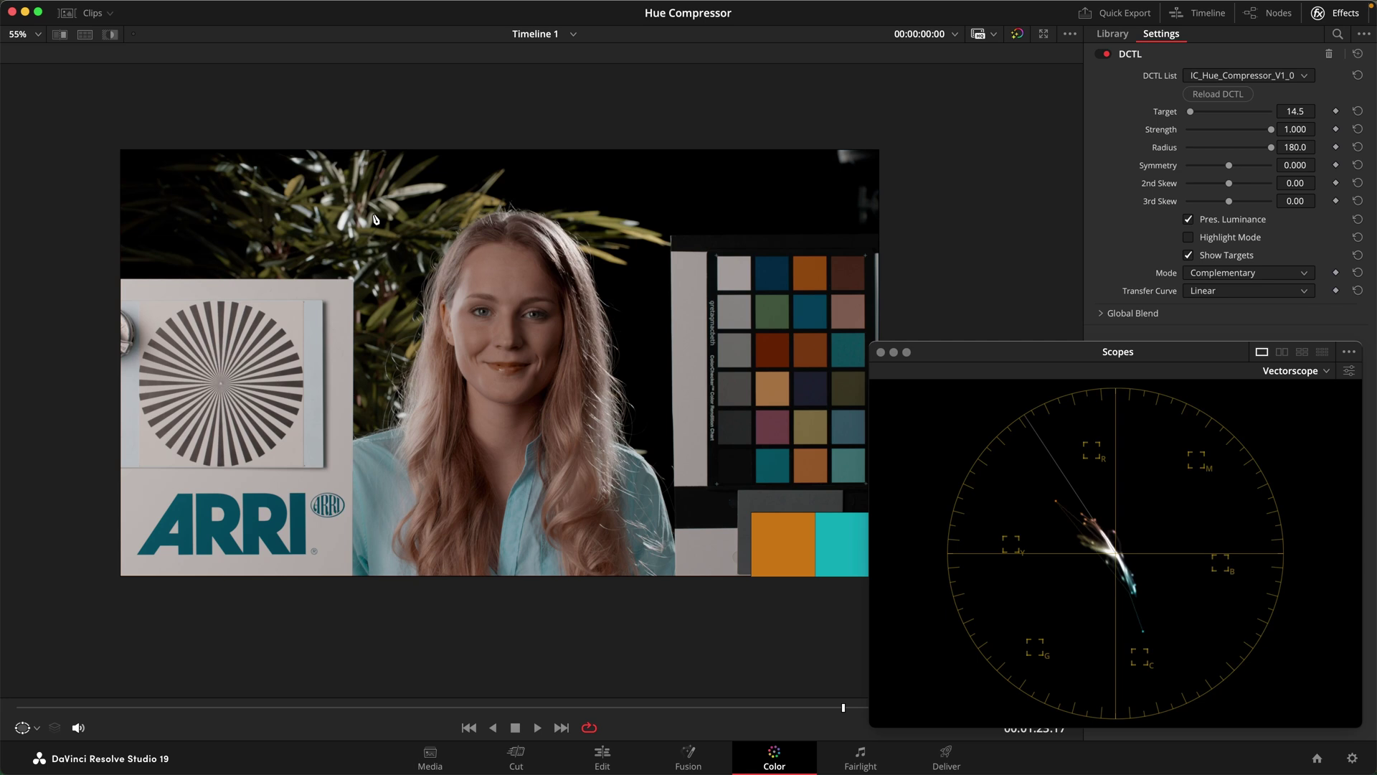
pyautogui.click(1205, 237)
pyautogui.moveTo(1271, 148); pyautogui.dragTo(1246, 145)
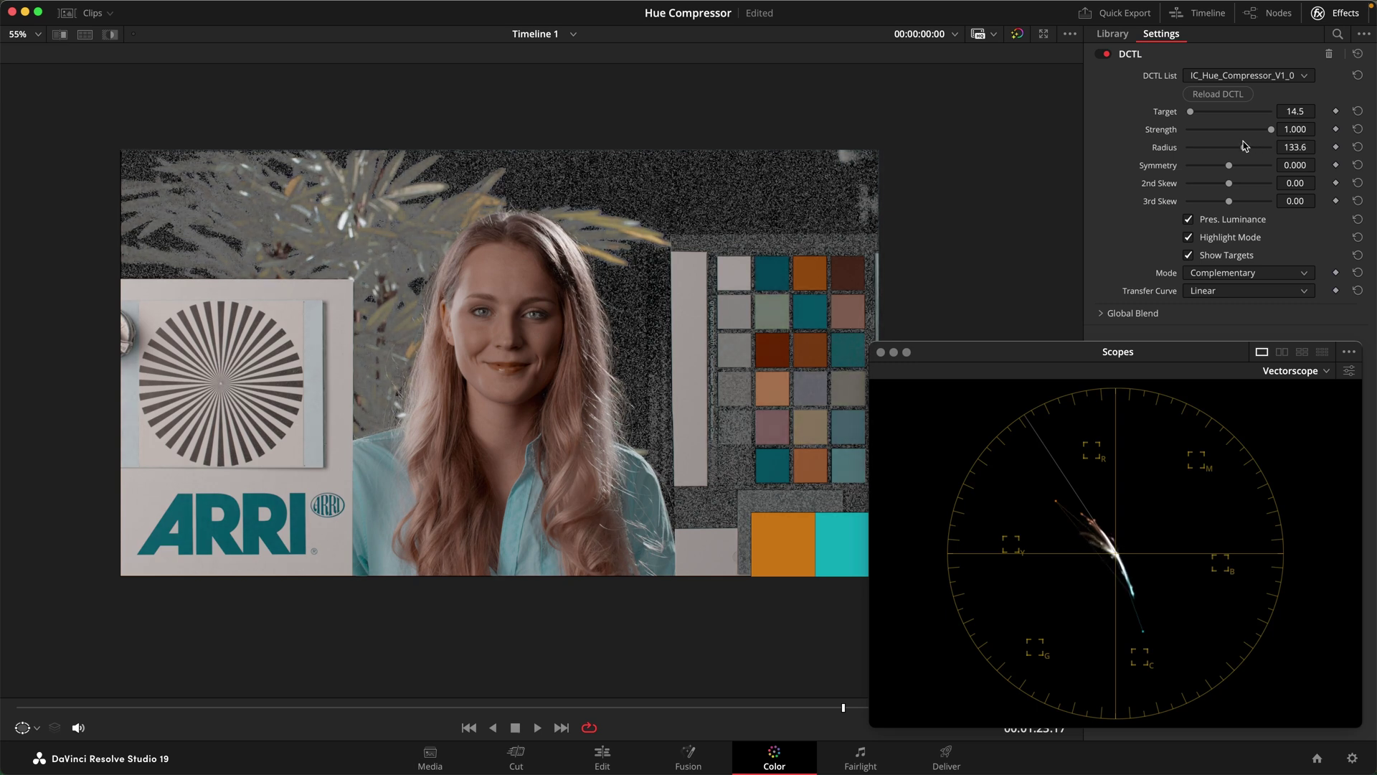
pyautogui.click(1224, 243)
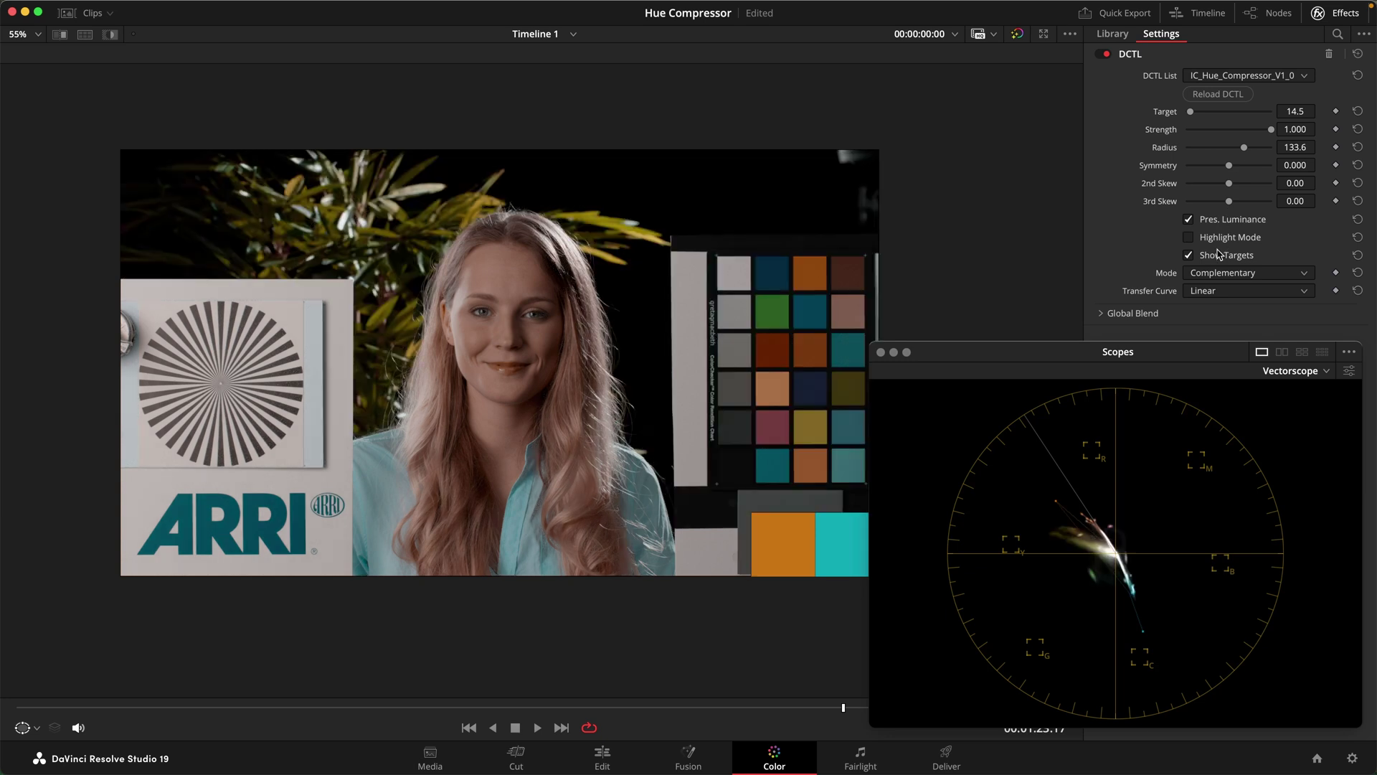
pyautogui.hotkey('shift', 'd')
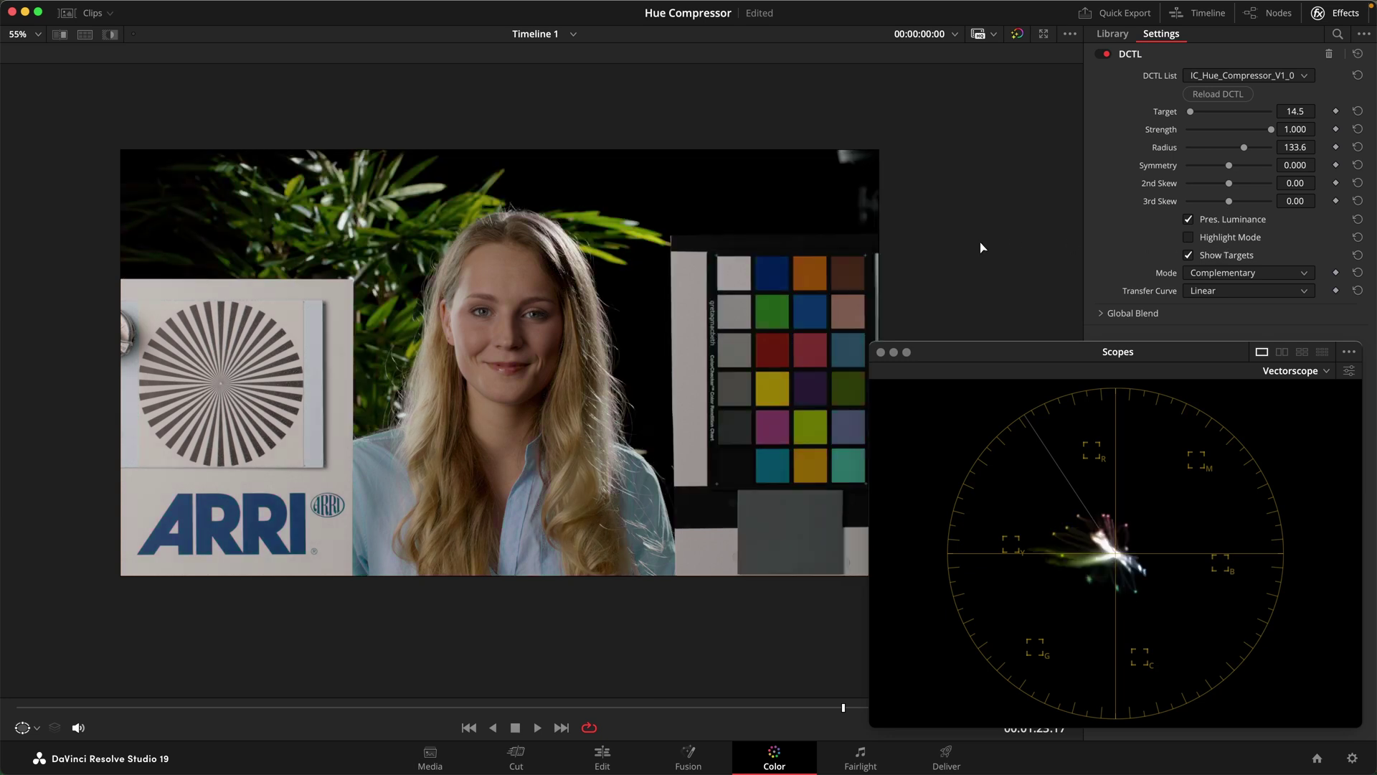
pyautogui.hotkey('shift', 'd')
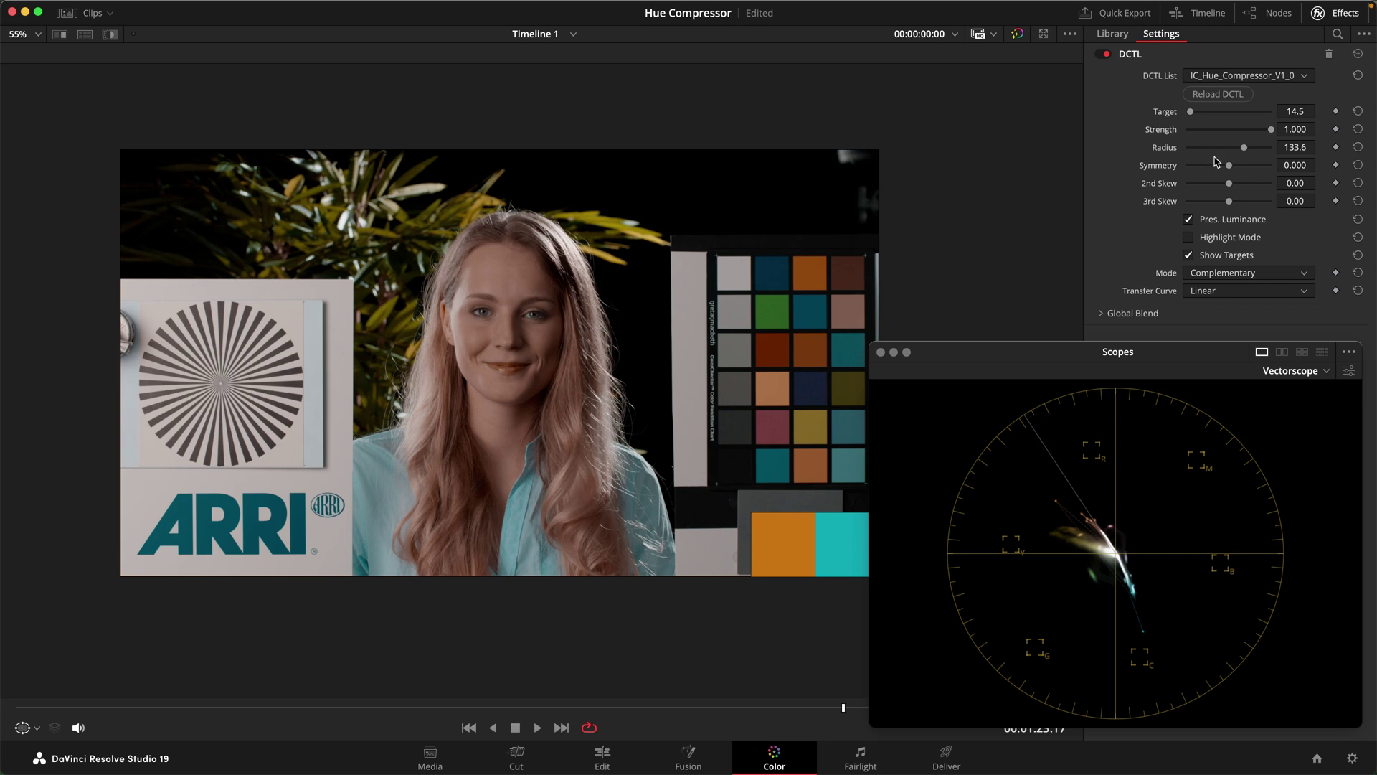
# Reduce the radius to 101.9 and compare the image with the grade bypassed and restored.
pyautogui.moveTo(1236, 150); pyautogui.dragTo(1227, 150)
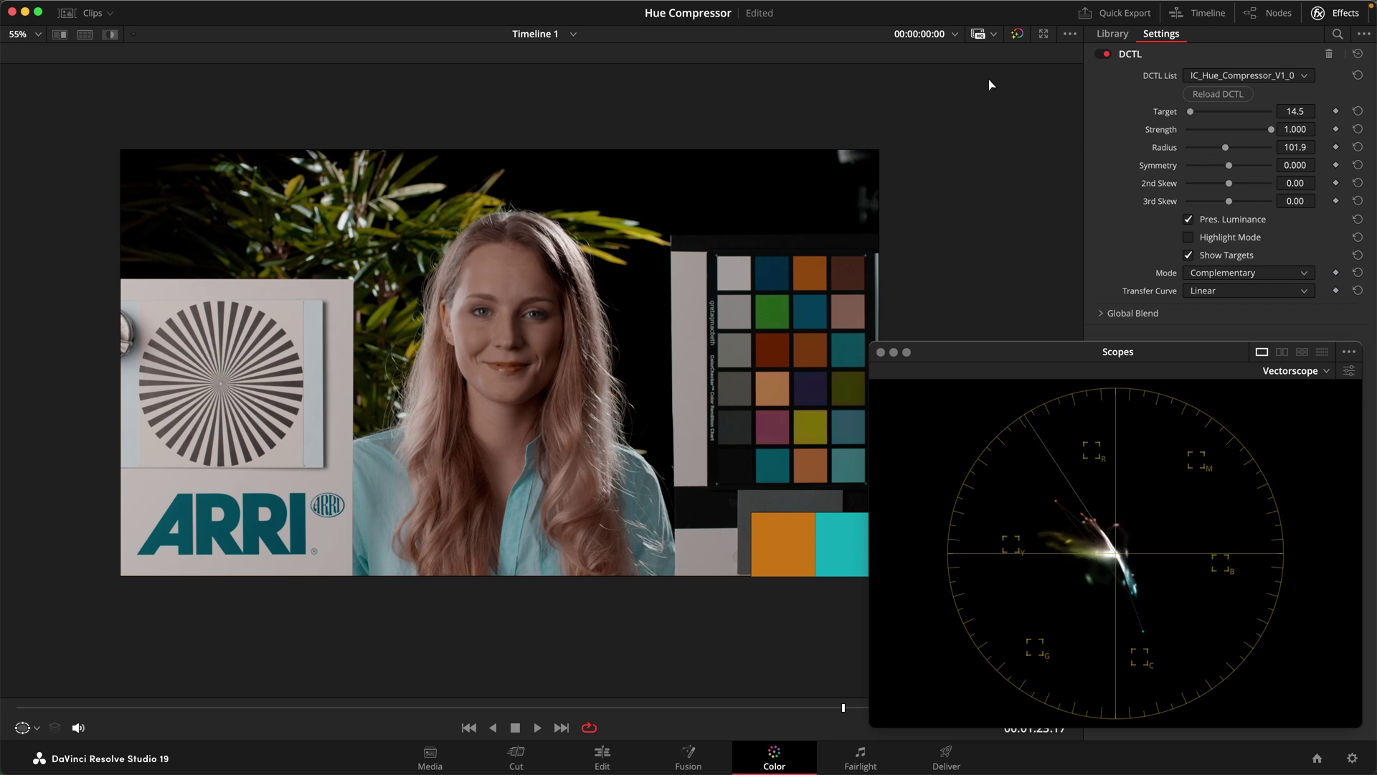
pyautogui.hotkey('shift', 'd')
pyautogui.hotkey('shift', 'd')
# Set the symmetry to 1.000 with Highlight Mode temporarily on to judge the affected colours.
pyautogui.click(1225, 239)
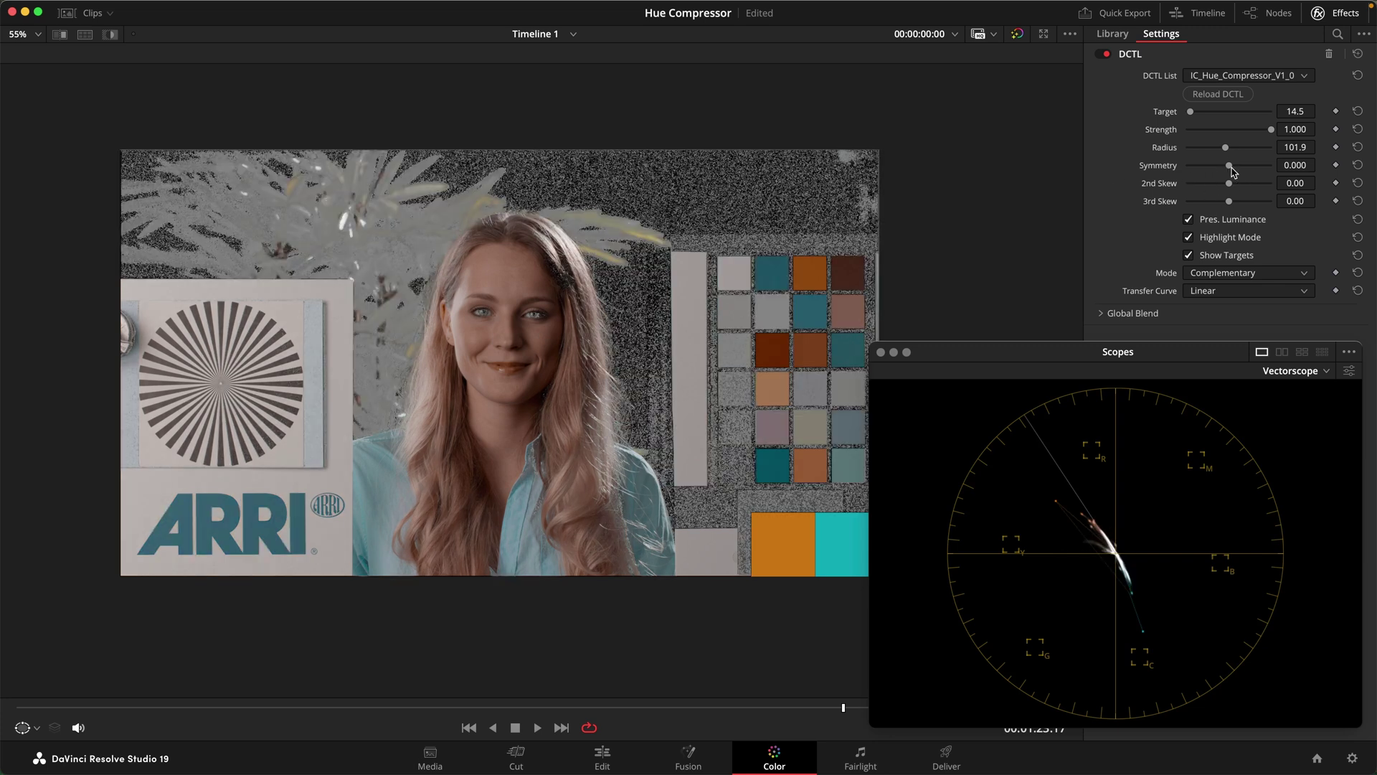
pyautogui.moveTo(1231, 169); pyautogui.dragTo(1244, 177)
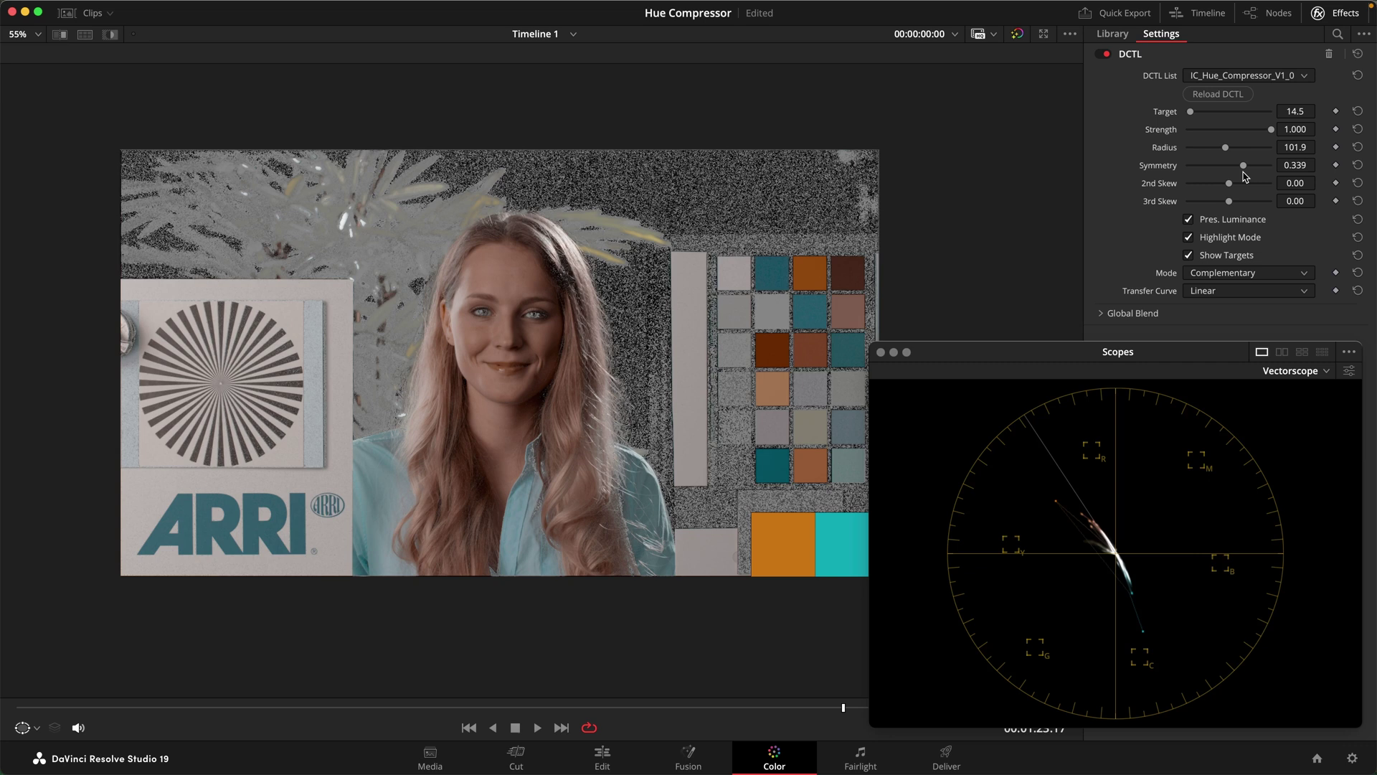
pyautogui.moveTo(1242, 166); pyautogui.dragTo(1303, 173)
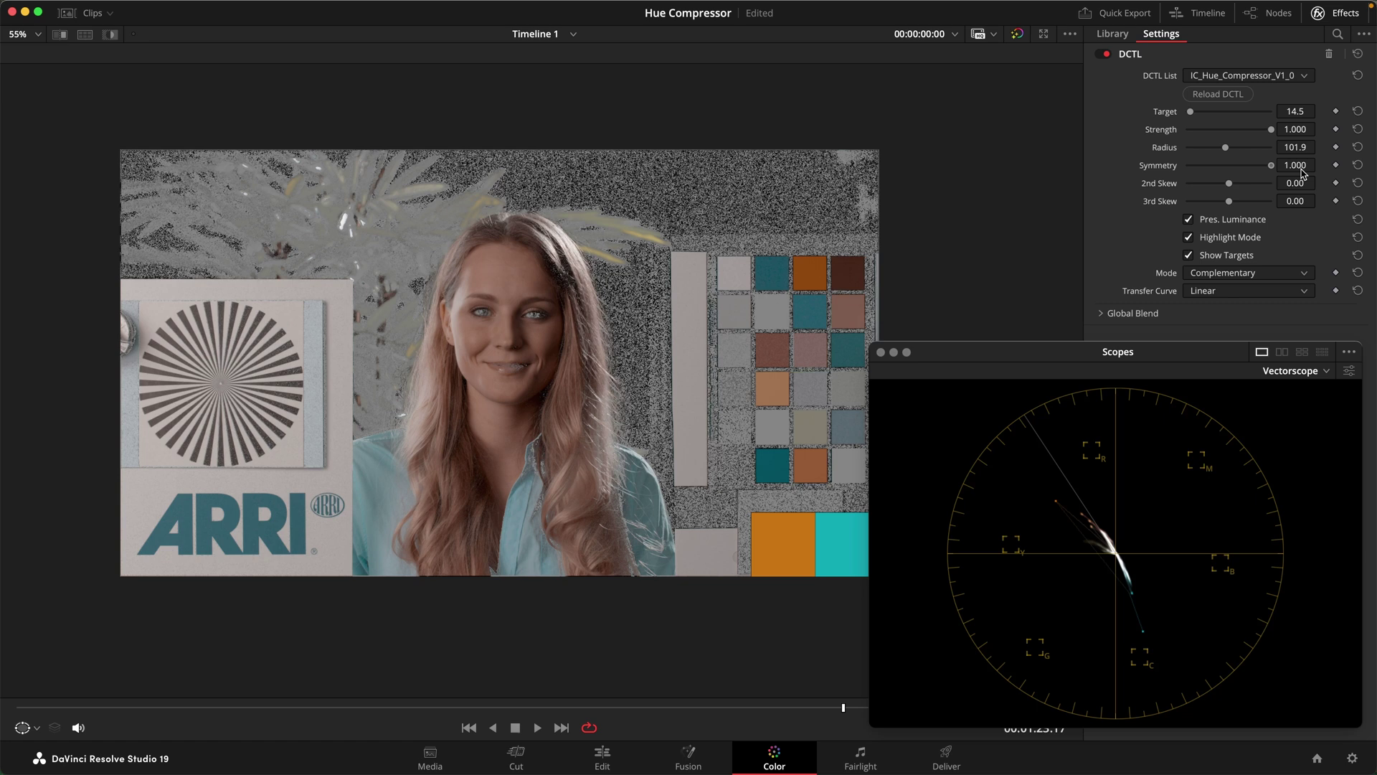
pyautogui.click(1218, 239)
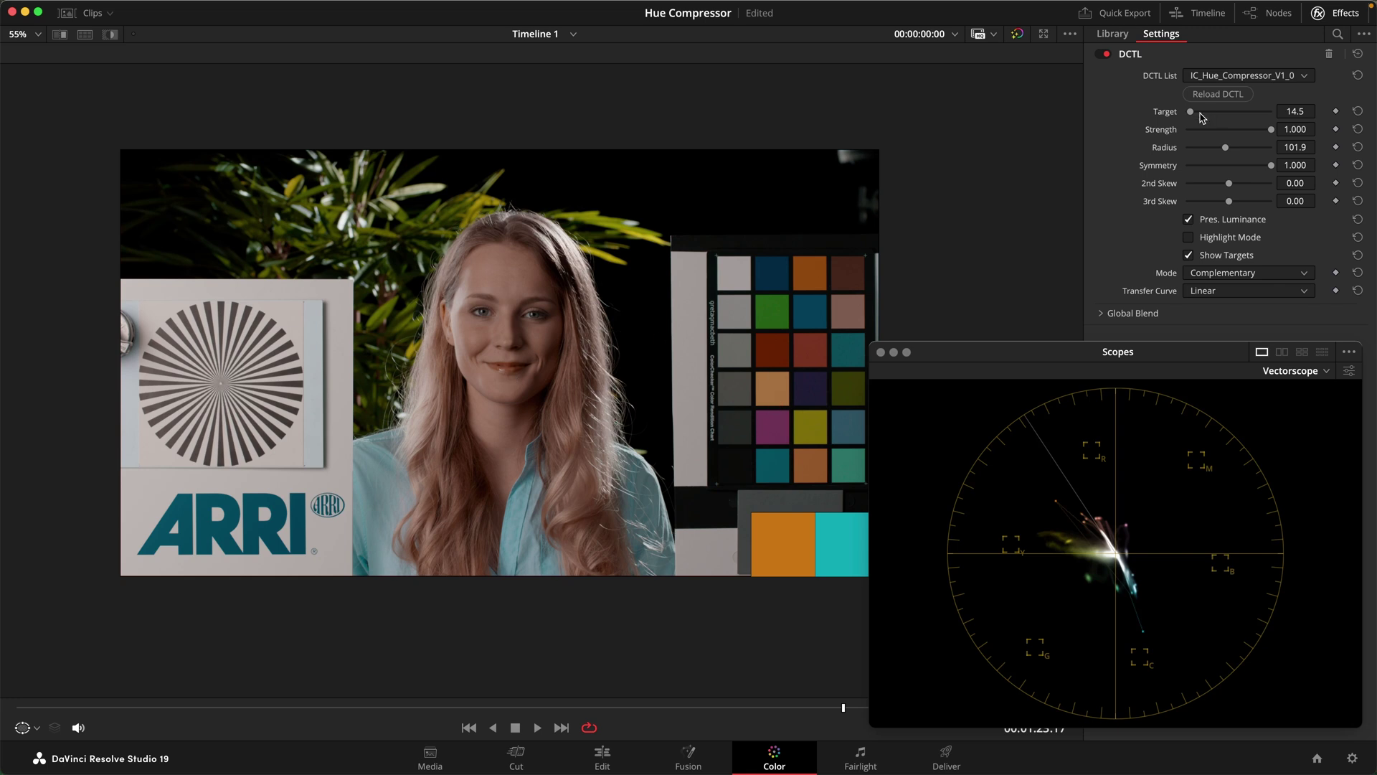
# Try the symmetry at -1.000 and -0.169 with Highlight Mode off, and return it to 1.000.
pyautogui.moveTo(1269, 167); pyautogui.dragTo(1080, 195)
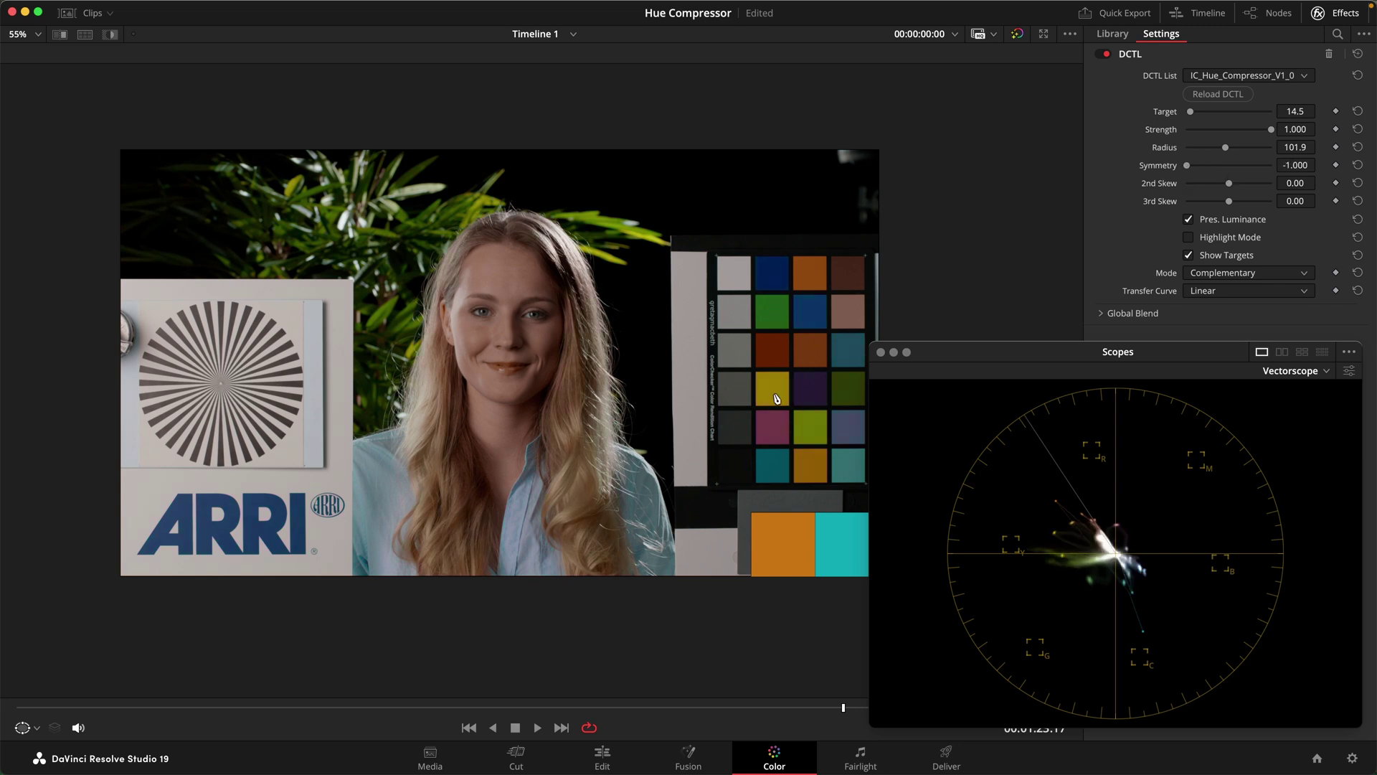
pyautogui.click(1221, 166)
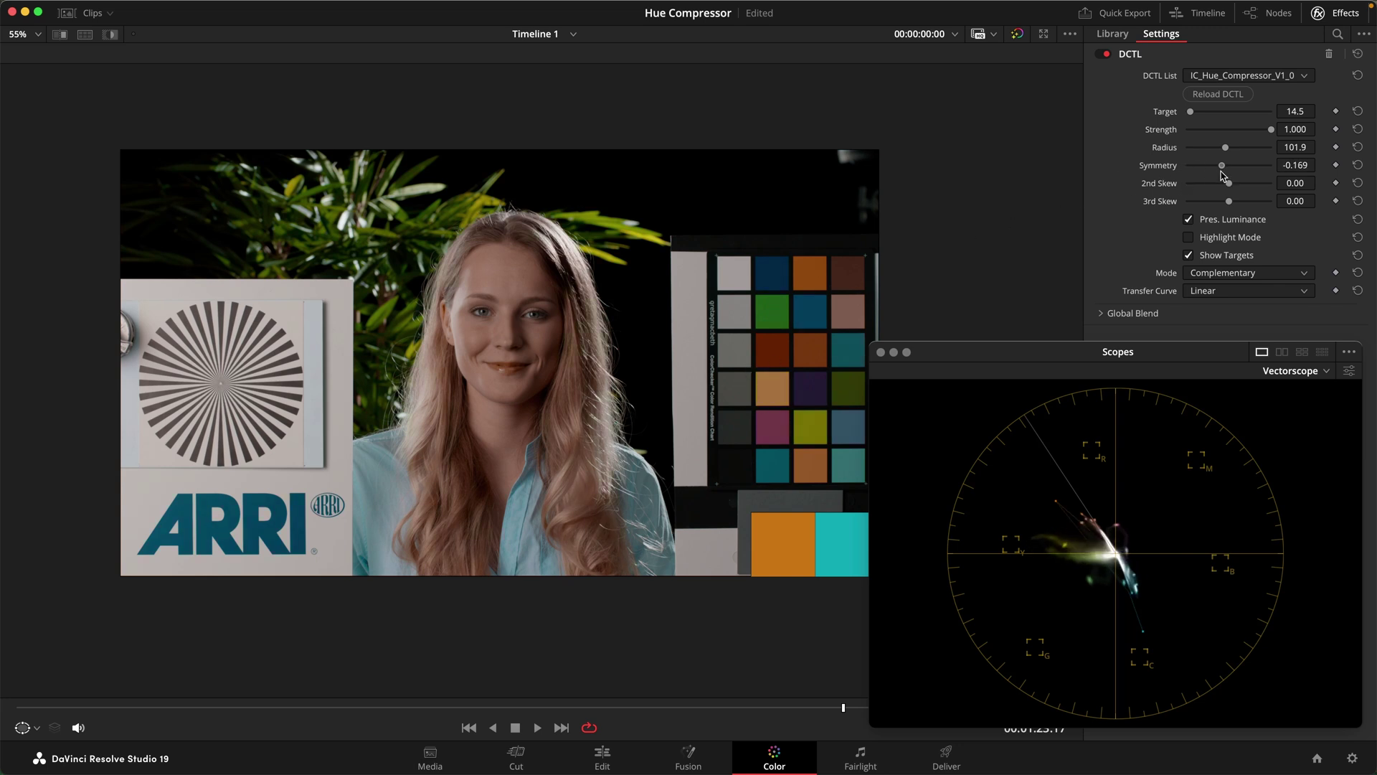
pyautogui.moveTo(1223, 175); pyautogui.dragTo(1124, 177)
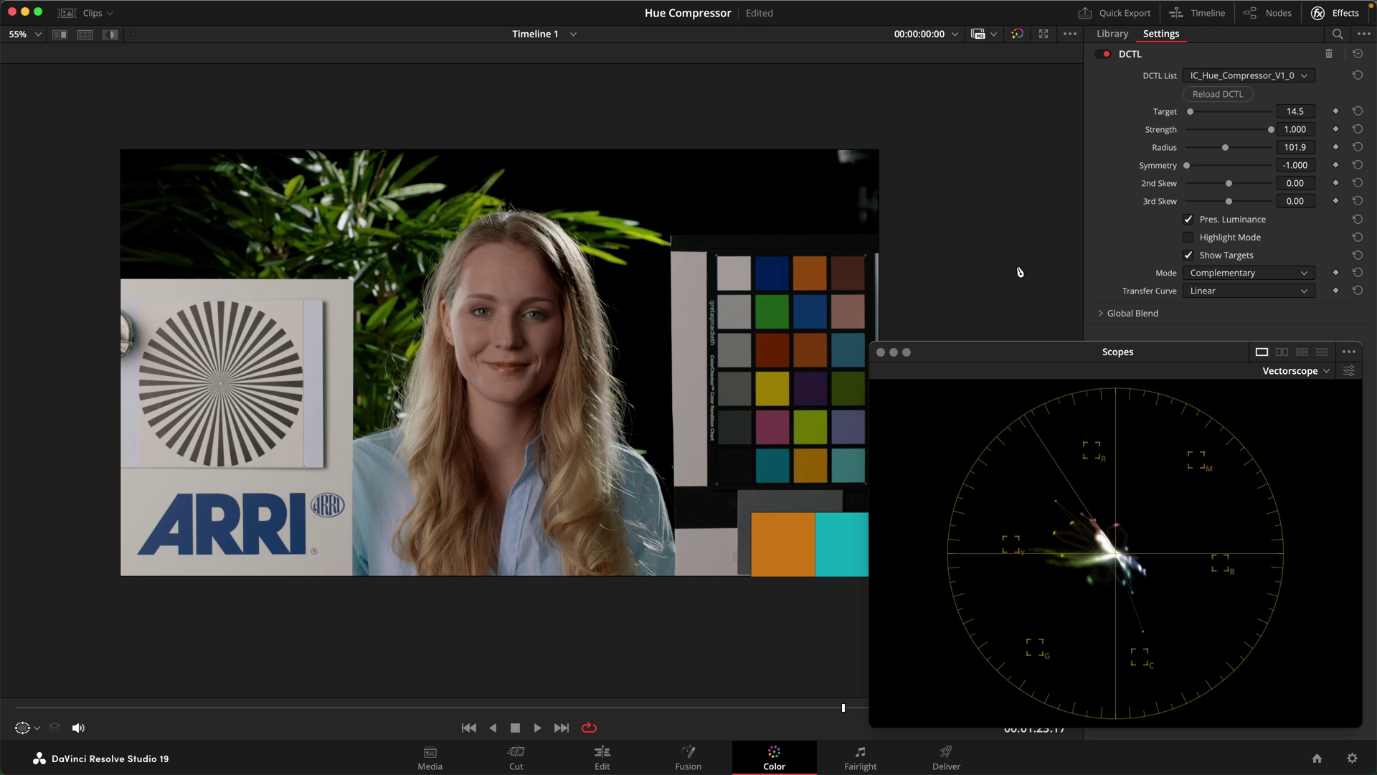
pyautogui.moveTo(1153, 176); pyautogui.dragTo(1274, 178)
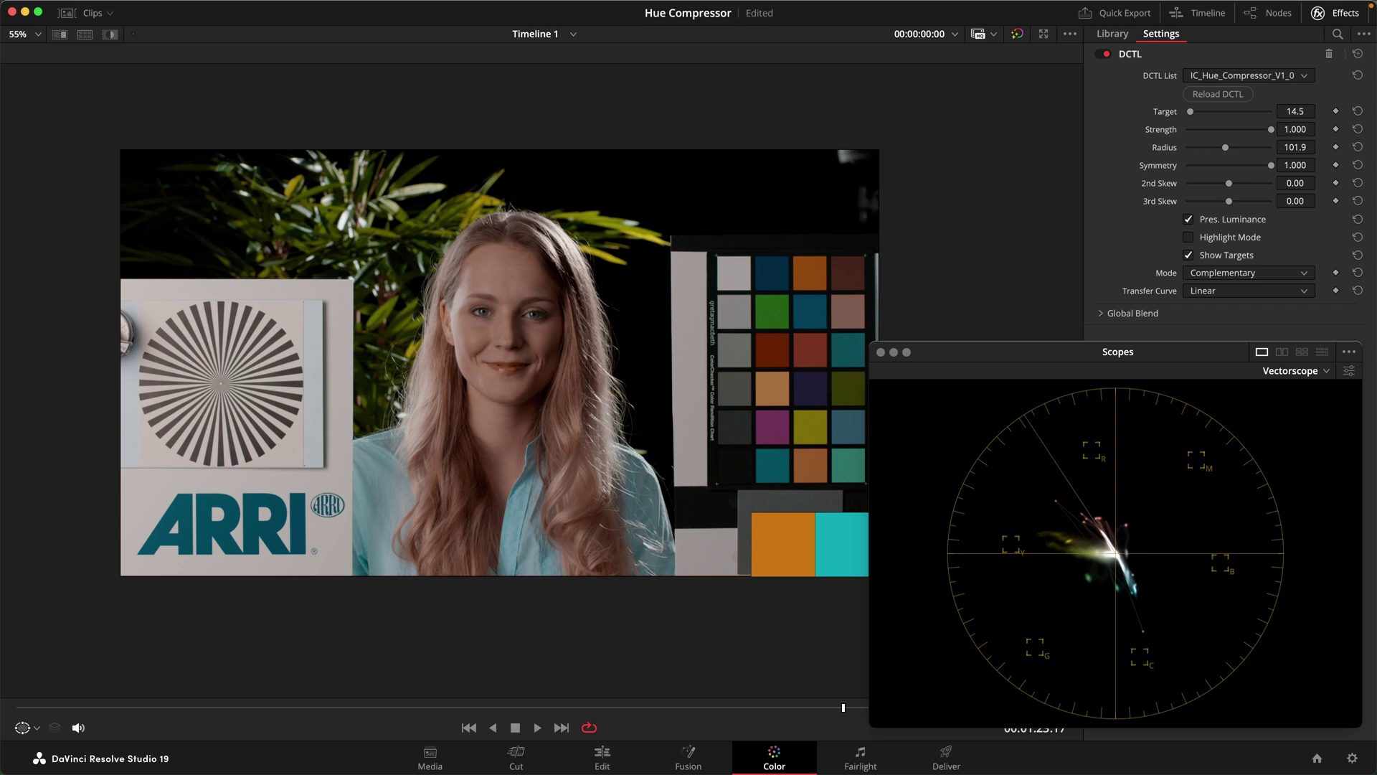
# Set the Hue Compressor target to 16.5 and save the project.
pyautogui.moveTo(1319, 112); pyautogui.dragTo(1325, 111)
pyautogui.scroll(-1, 610, 291)
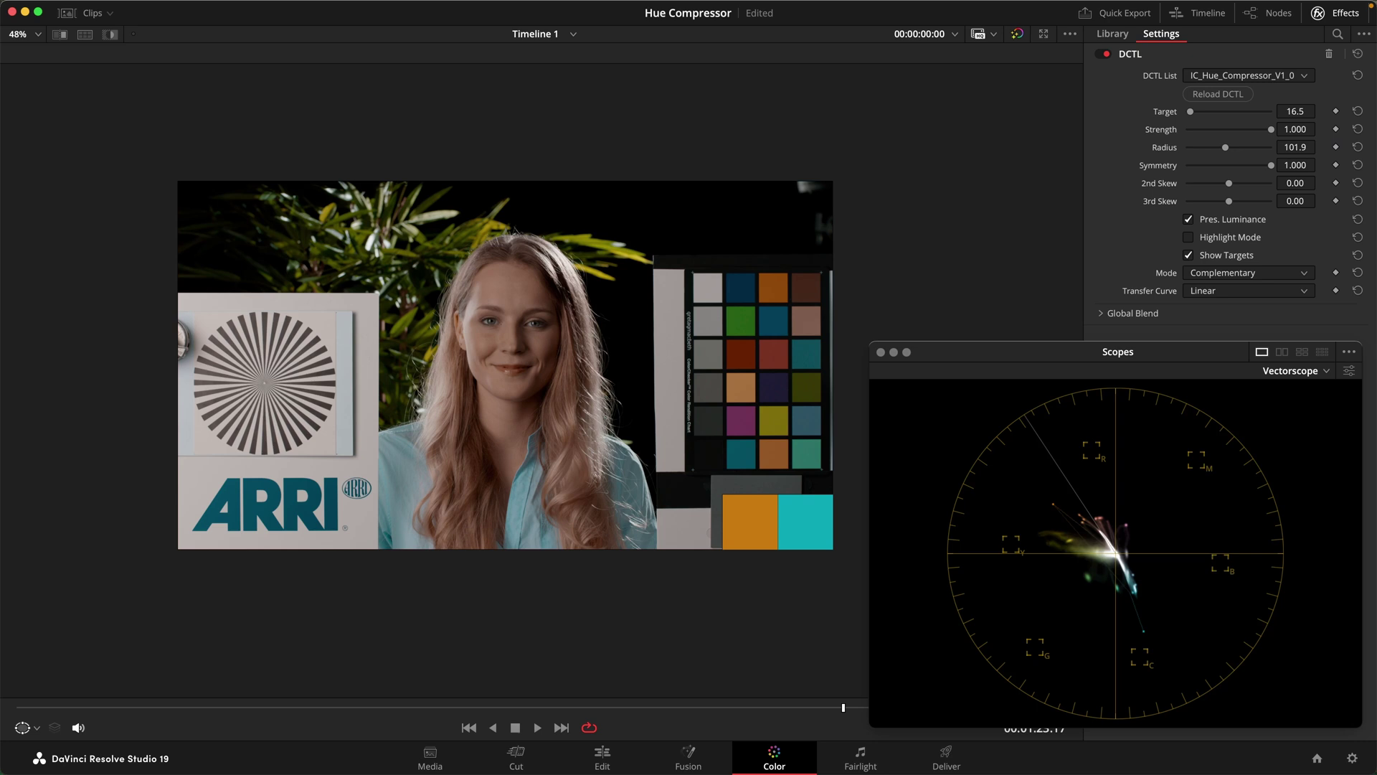
pyautogui.press('super+s')
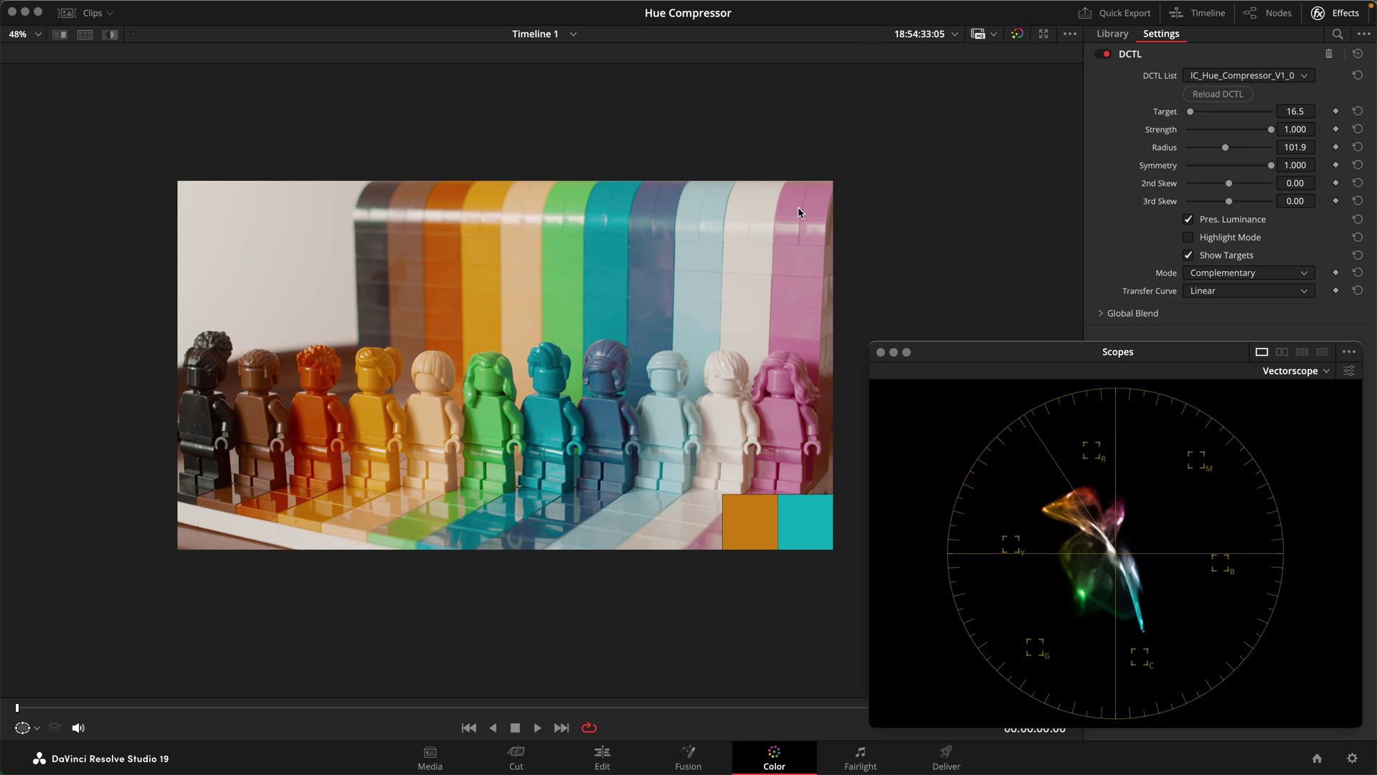
# Compare the toy figures image with the Hue Compressor node bypassed and restored.
pyautogui.scroll(-1, 646, 312)
pyautogui.press('super+d')
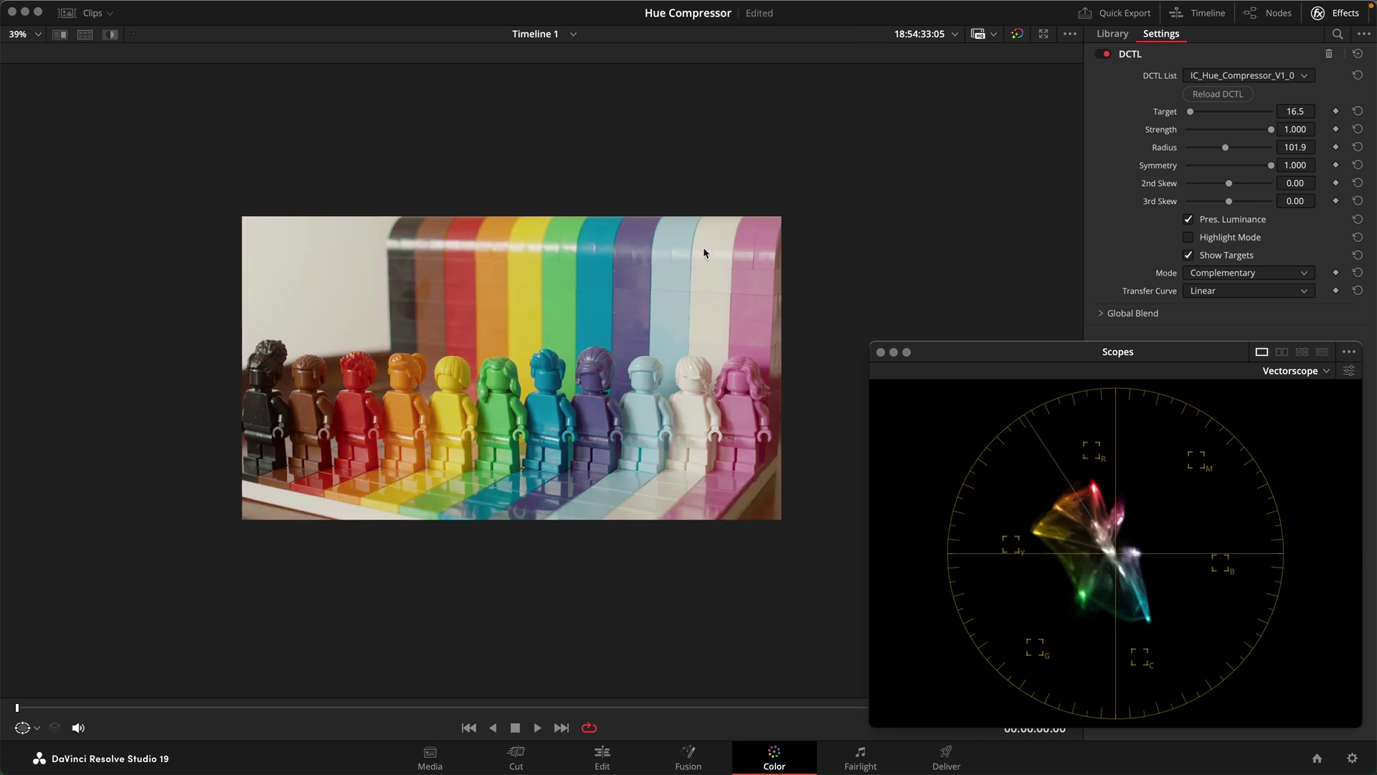
pyautogui.press('super+d')
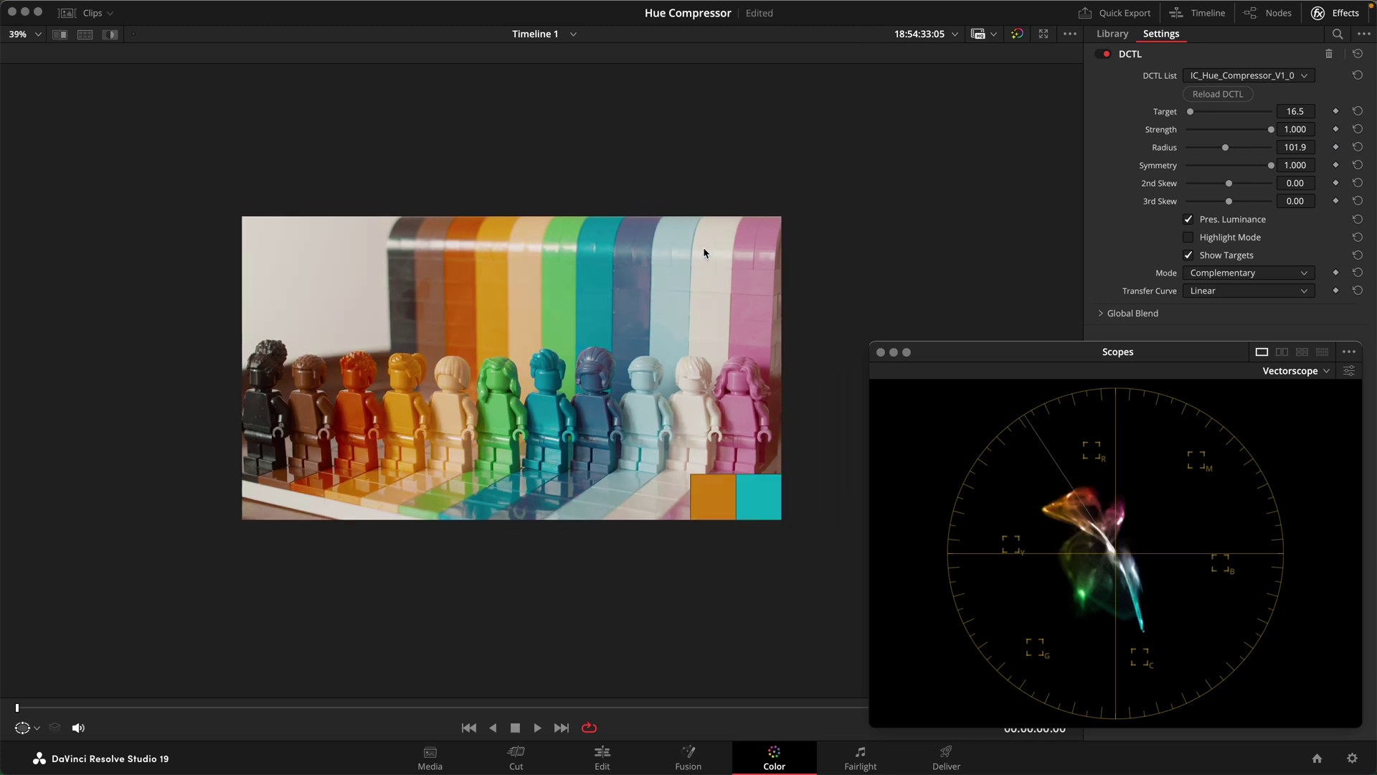
pyautogui.press('super+d')
pyautogui.press('super+d')
# Set the radius to 180.0, reset the symmetry to its default, and compare the image with the grade bypassed and restored.
pyautogui.moveTo(1225, 147); pyautogui.dragTo(1348, 143)
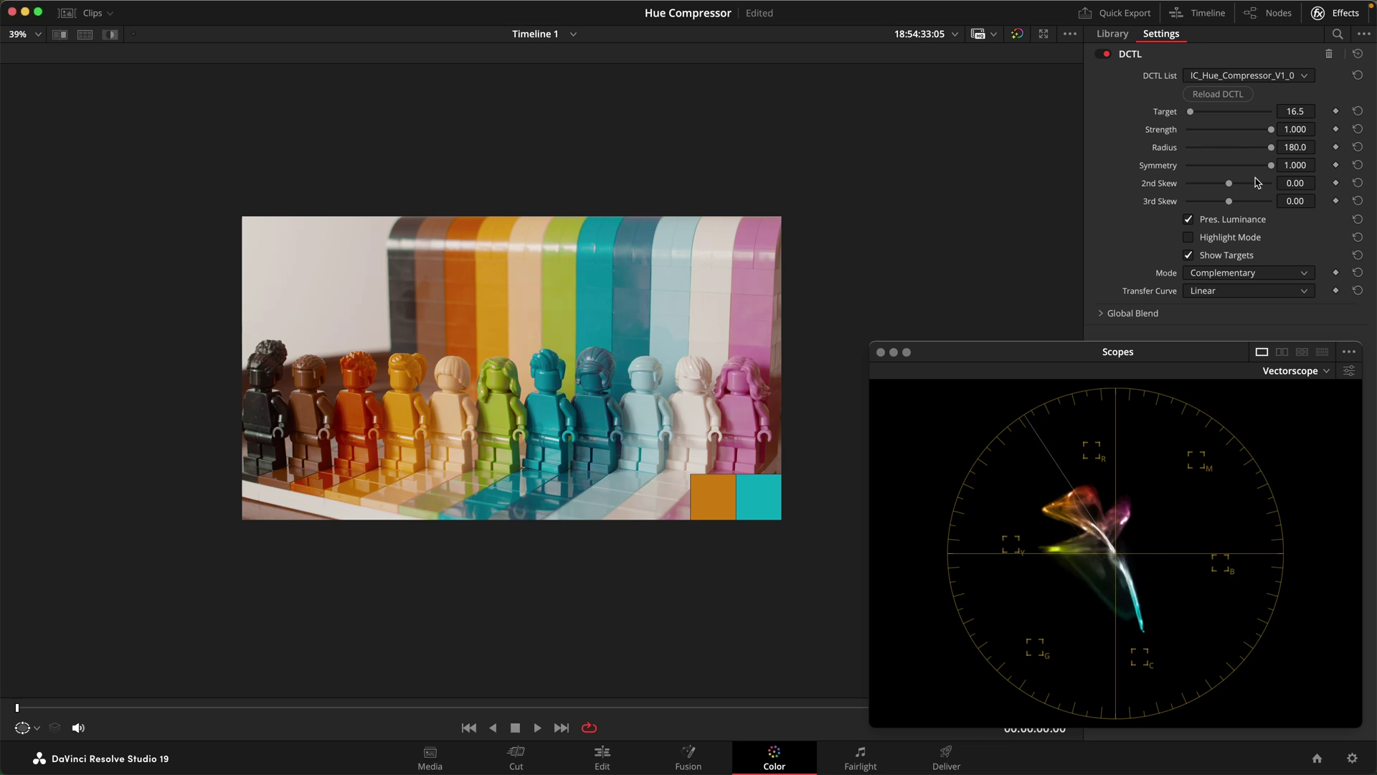
pyautogui.doubleClick(1166, 167)
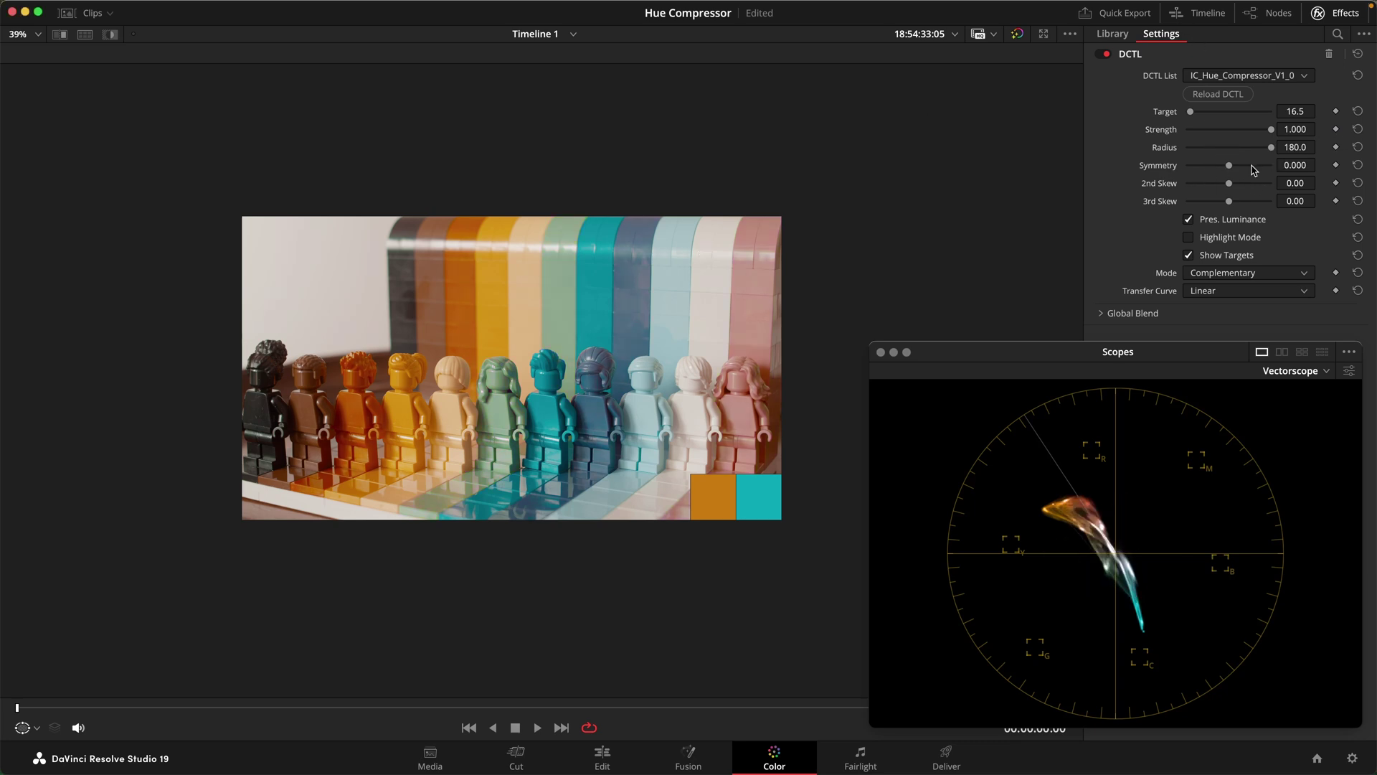
pyautogui.scroll(-1, 703, 309)
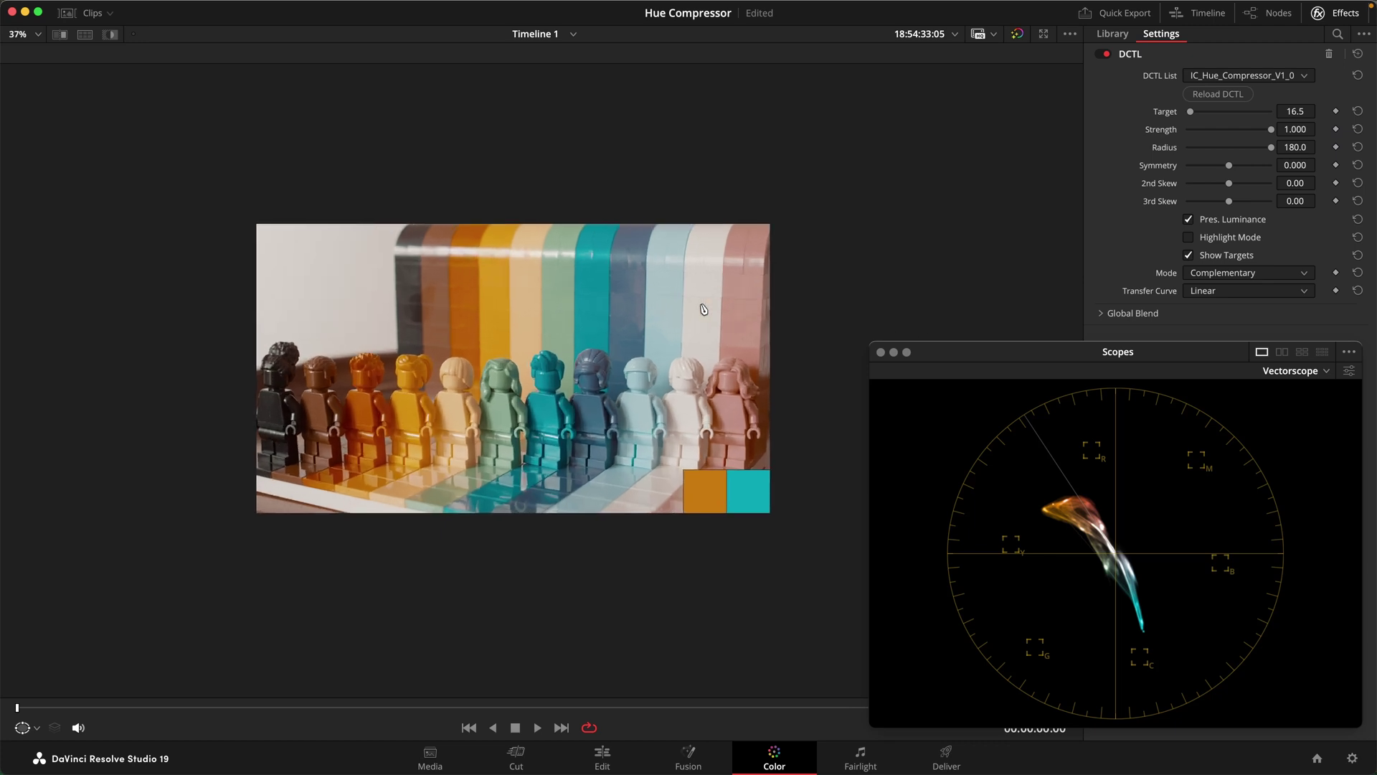
pyautogui.hotkey('shift', 'd')
pyautogui.hotkey('shift', 'd')
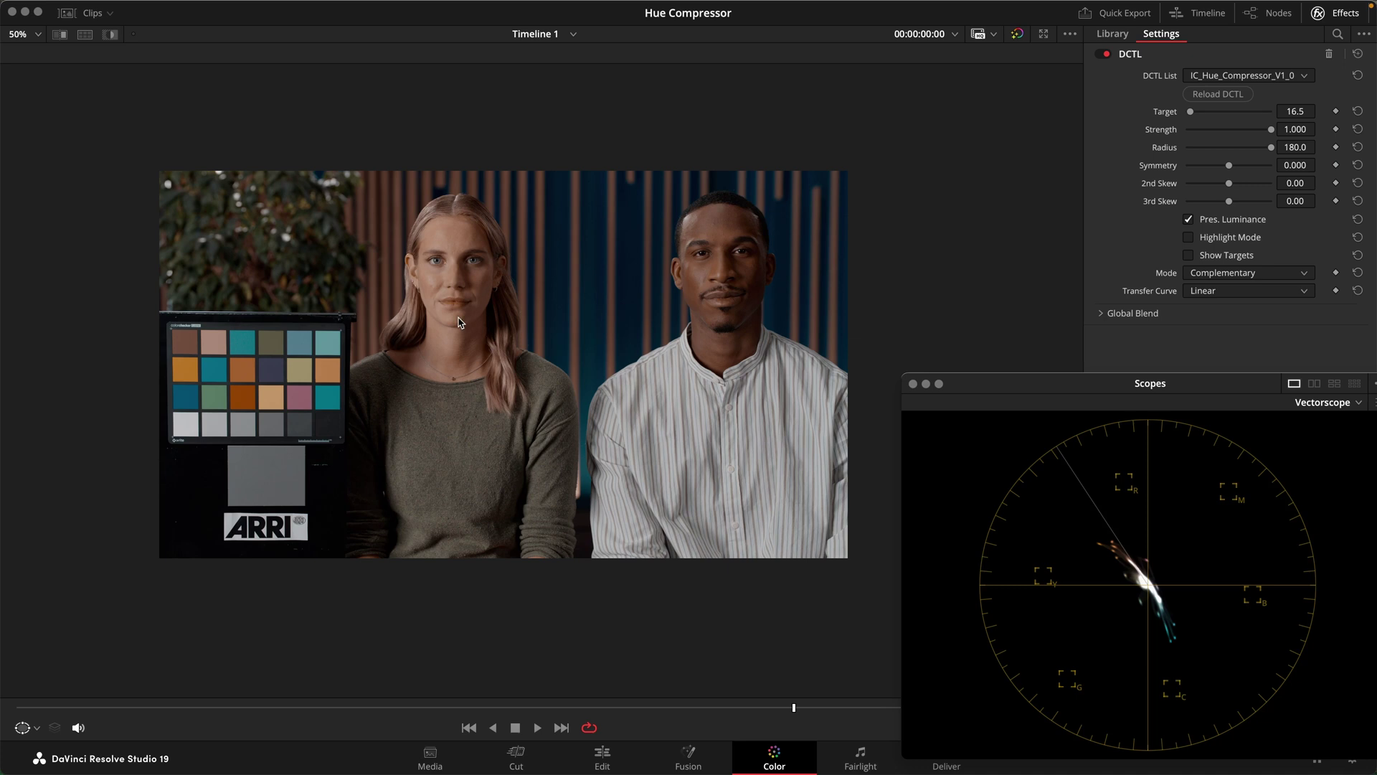
# On the clip of the two people beside a colour chart, set the symmetry to 1.000 and the radius to 112.9.
pyautogui.scroll(2, 472, 293)
pyautogui.scroll(-2, 466, 294)
pyautogui.scroll(1, 460, 294)
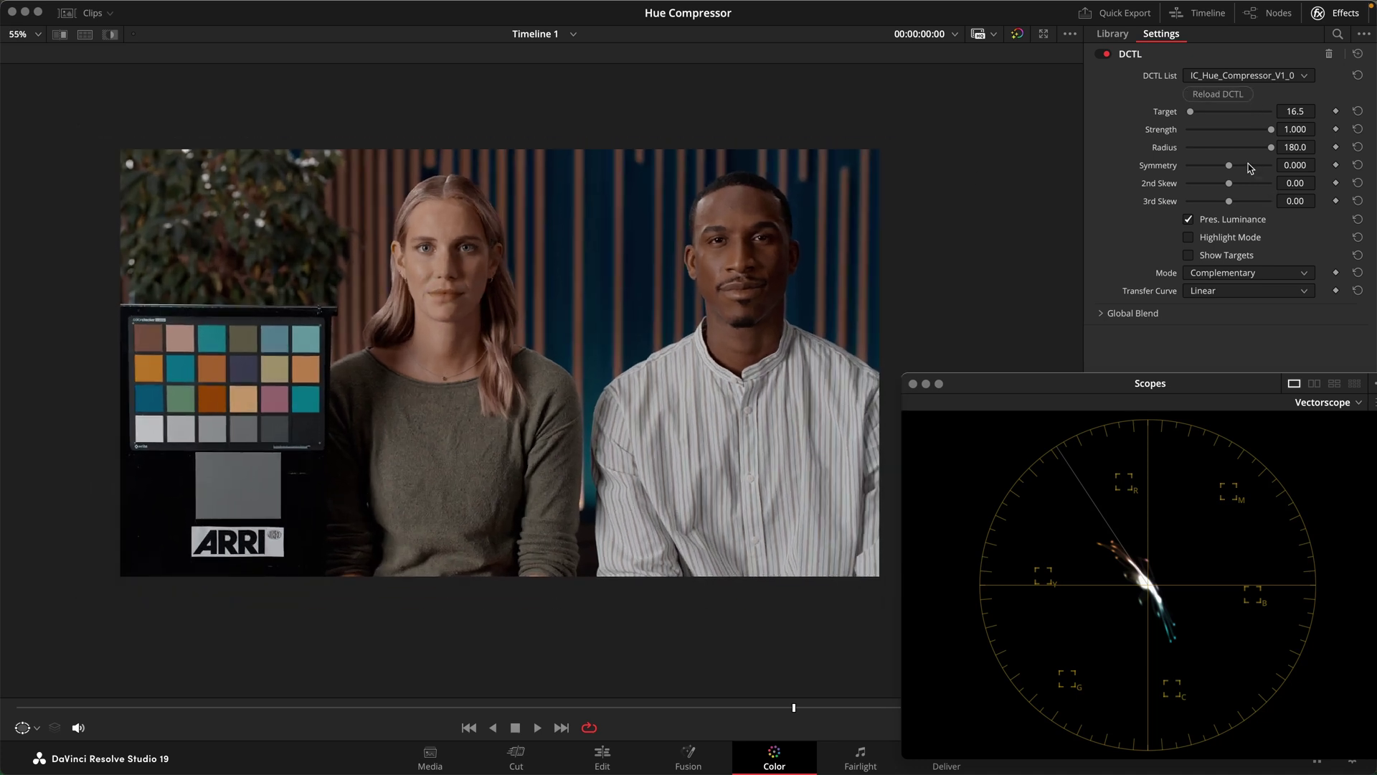
pyautogui.moveTo(1231, 169); pyautogui.dragTo(1342, 179)
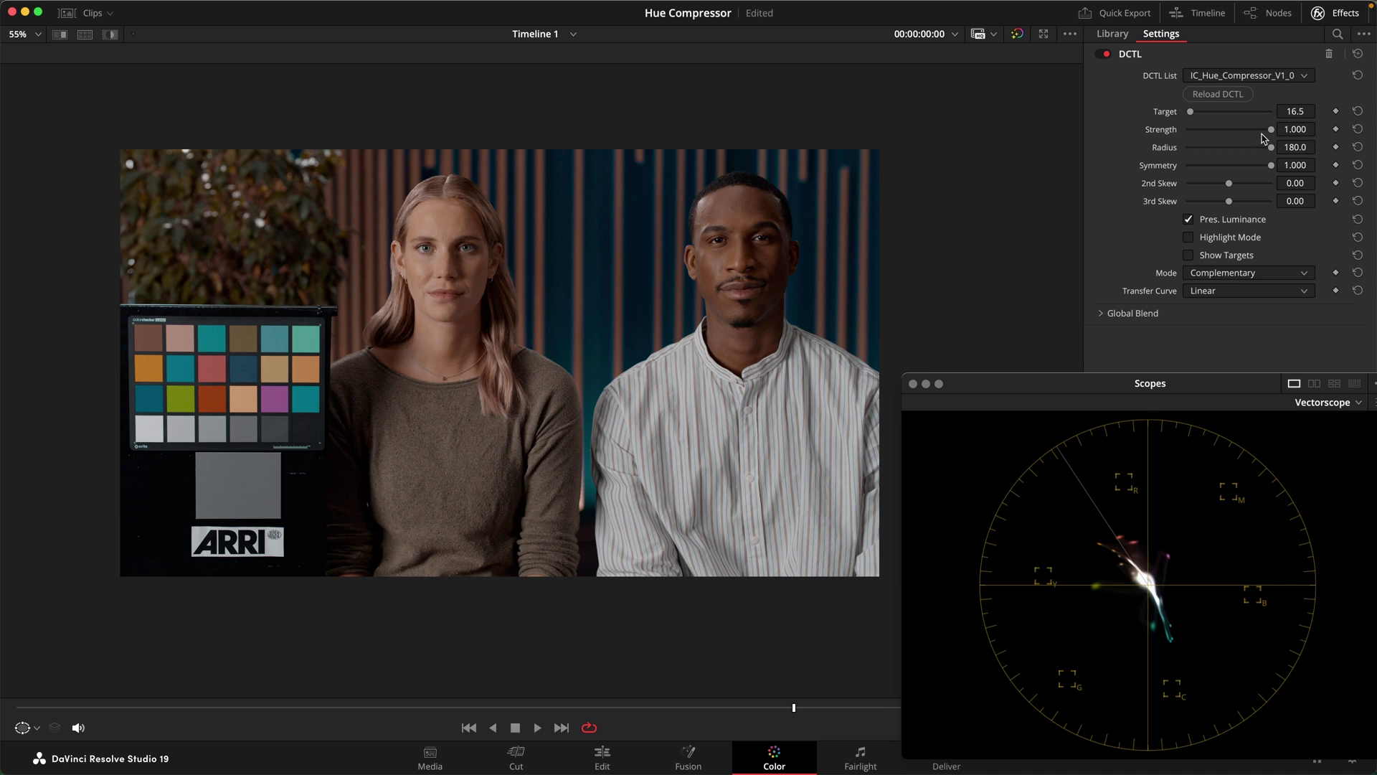
pyautogui.moveTo(1265, 148); pyautogui.dragTo(1233, 149)
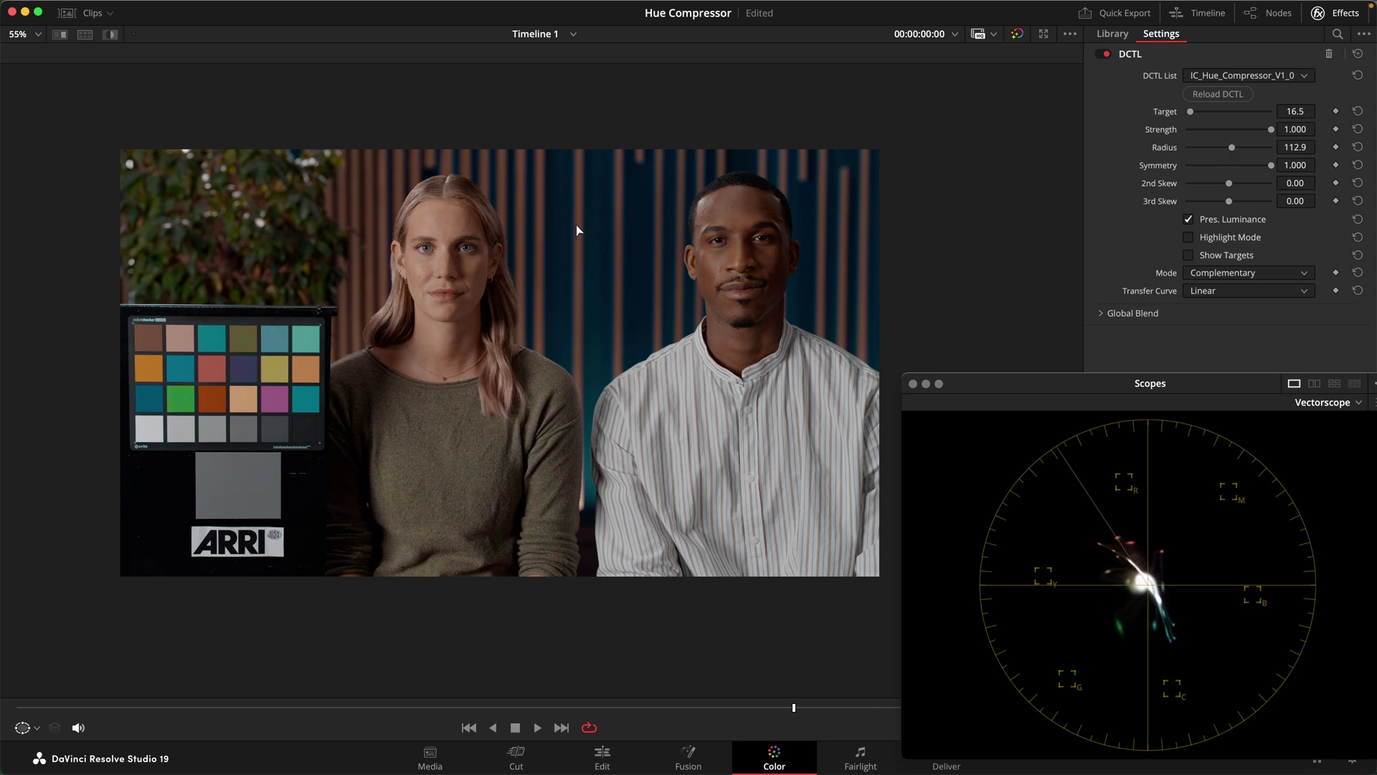
# Compare the two-person clip with the whole grade bypassed and restored.
pyautogui.scroll(-2, 577, 229)
pyautogui.hotkey('shift', 'd')
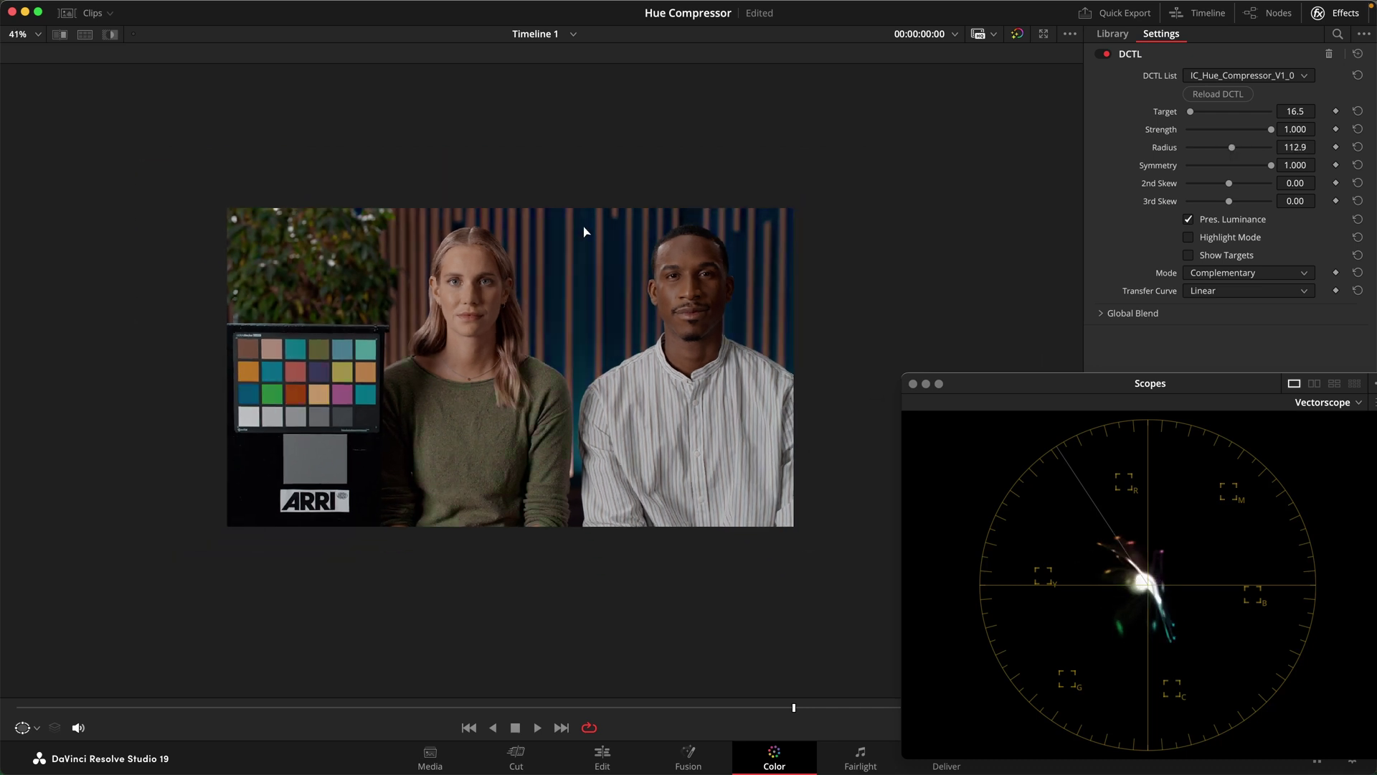
pyautogui.hotkey('shift', 'd')
pyautogui.hotkey('shift', 'd')
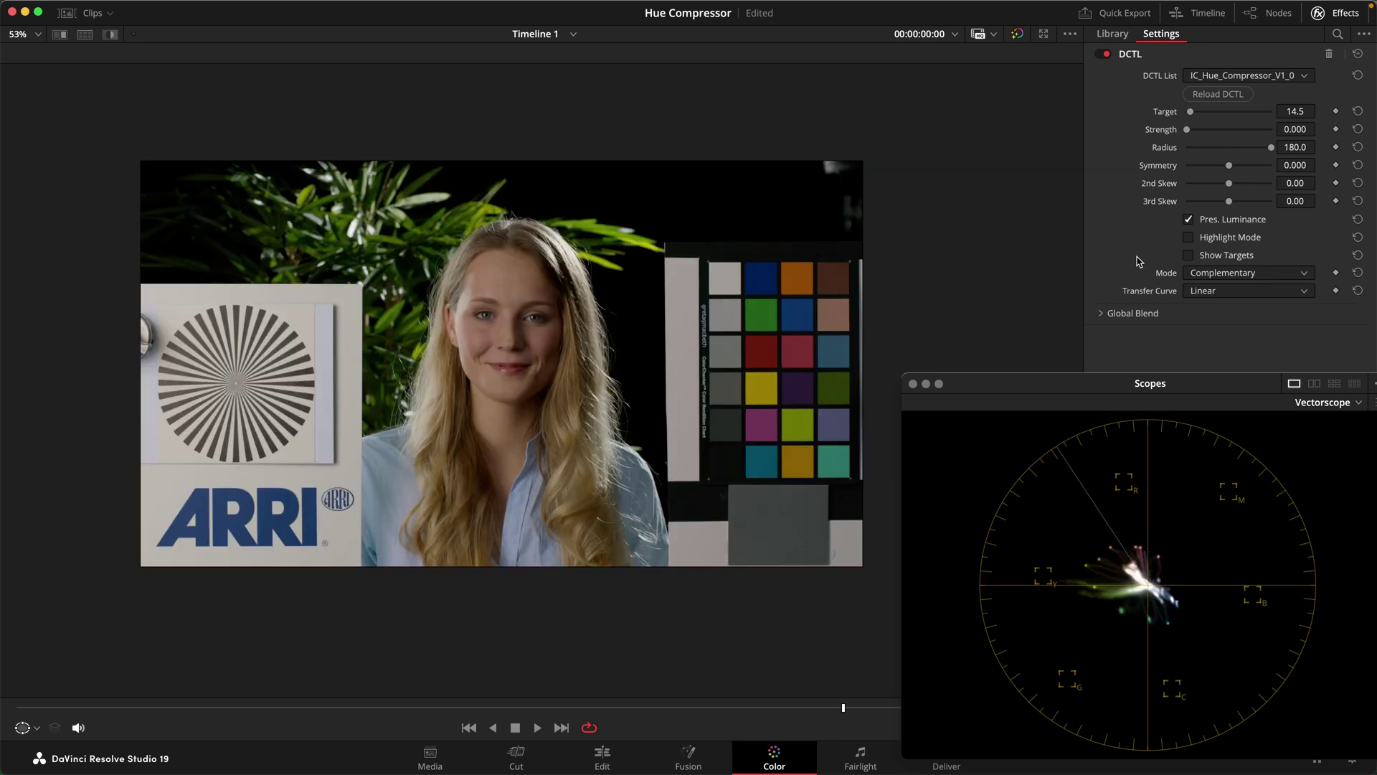
# On the clip of the woman between the test charts, switch the mode to Triadic and turn on Show Targets.
pyautogui.click(1216, 274)
pyautogui.click(1209, 326)
pyautogui.click(1220, 257)
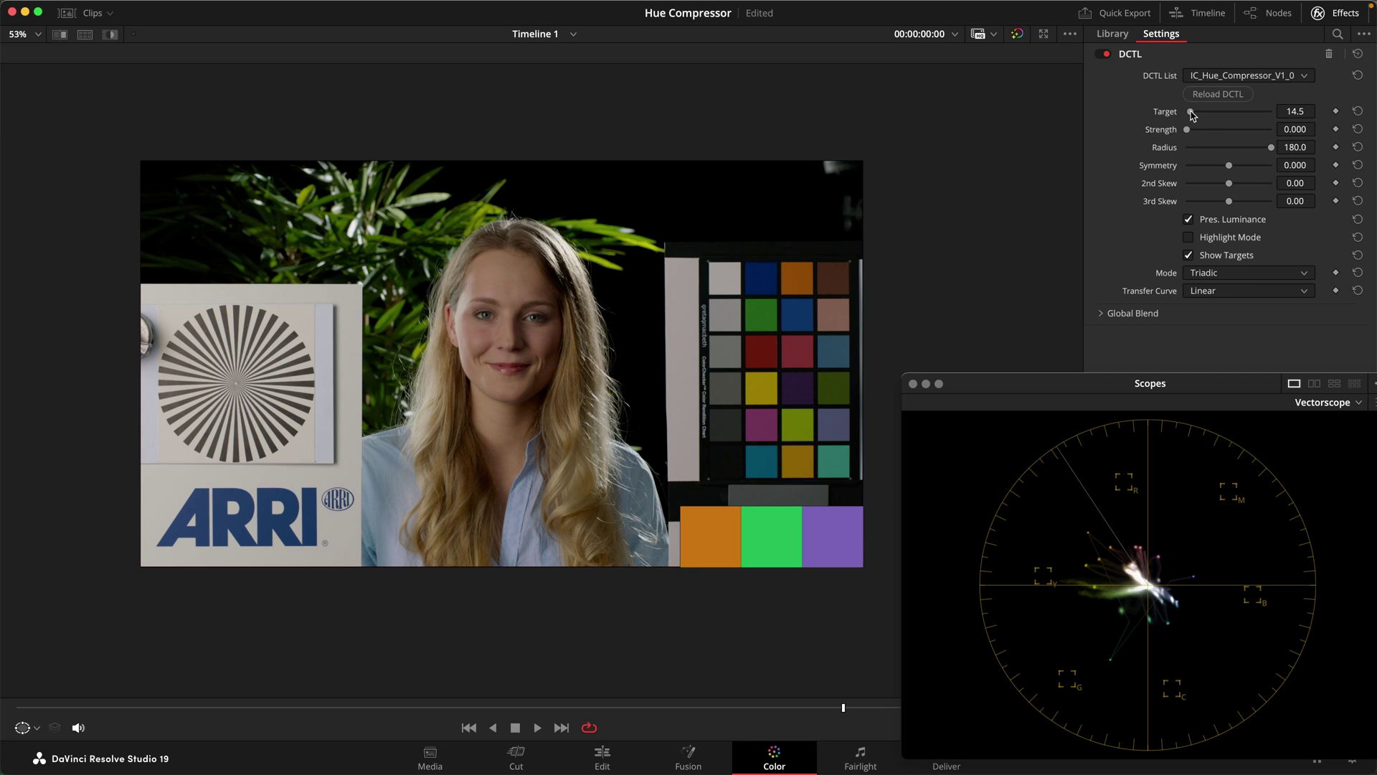
# Set the Hue Compressor target to 120 and inspect the three target swatches.
pyautogui.moveTo(1192, 115); pyautogui.dragTo(1213, 118)
pyautogui.click(1300, 107)
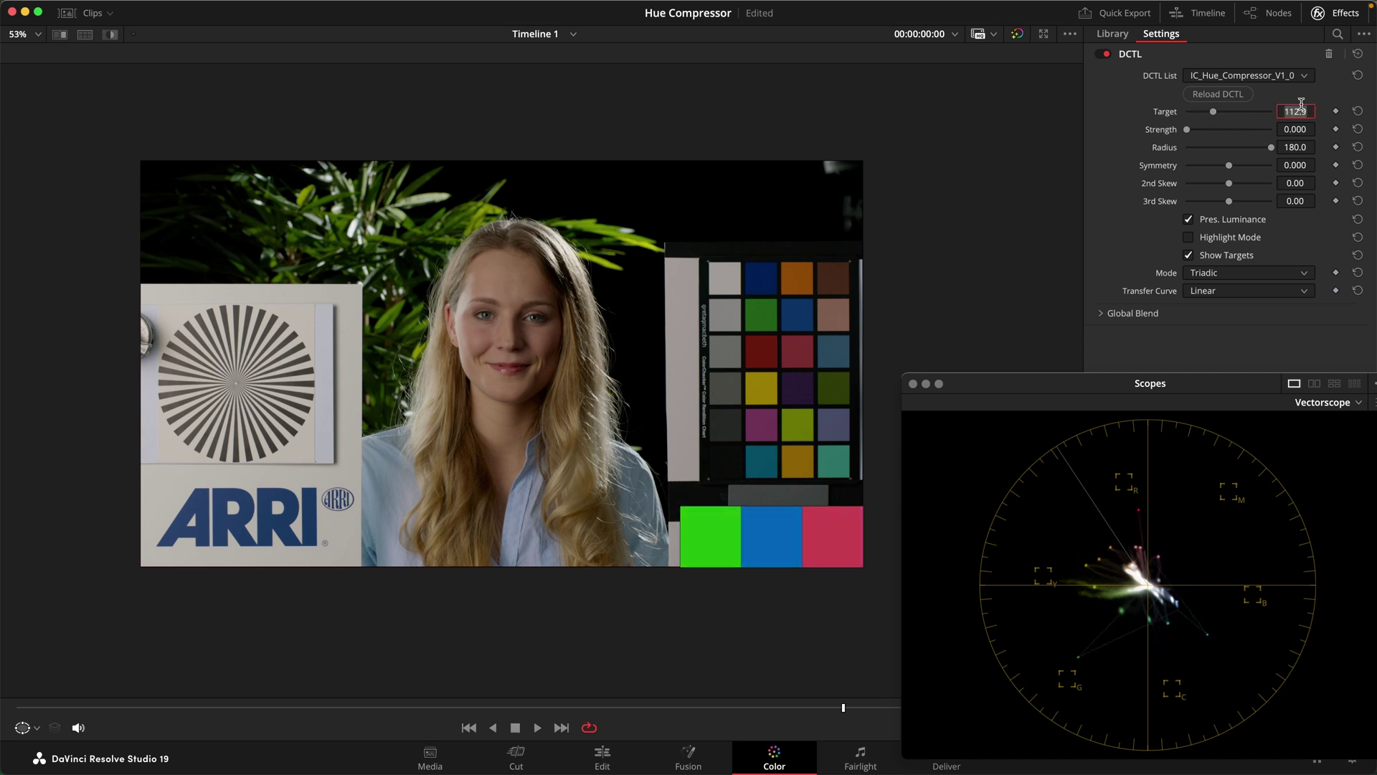
pyautogui.write('120')
pyautogui.press('Return')
pyautogui.scroll(2, 717, 547)
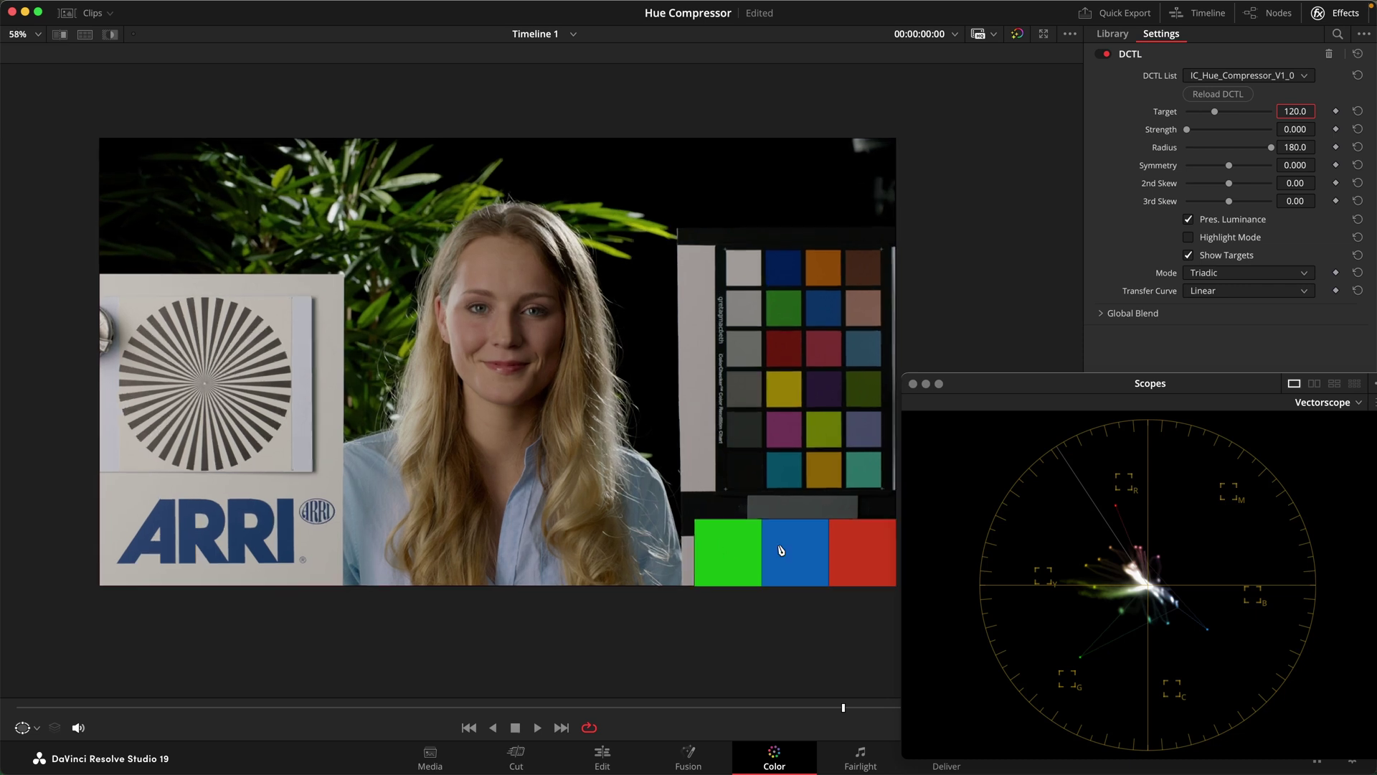
pyautogui.scroll(-3, 779, 549)
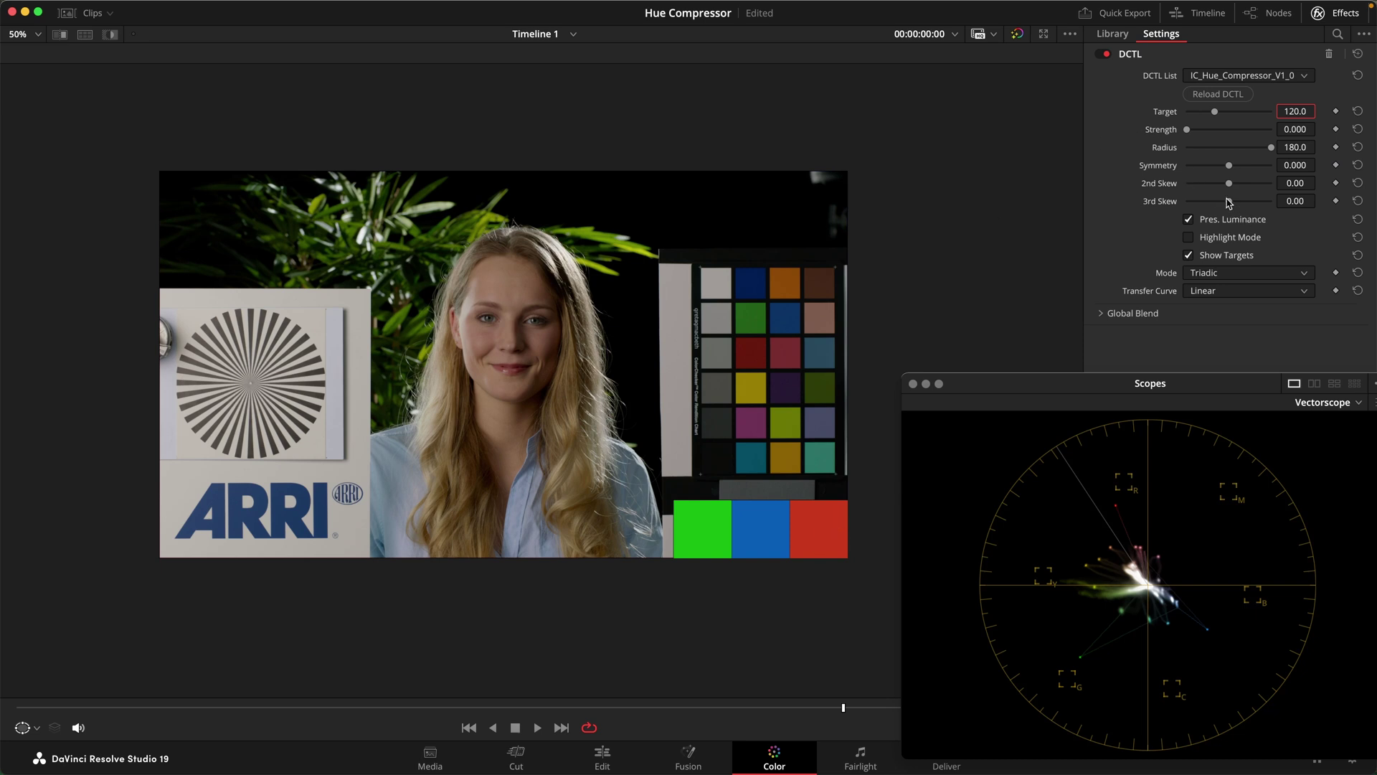
# Raise the strength to 1.000 and skew the third target hue to 12.00.
pyautogui.moveTo(1230, 202)
pyautogui.mouseDown()
pyautogui.moveTo(1265, 203)
pyautogui.moveTo(1253, 205)
pyautogui.mouseUp()
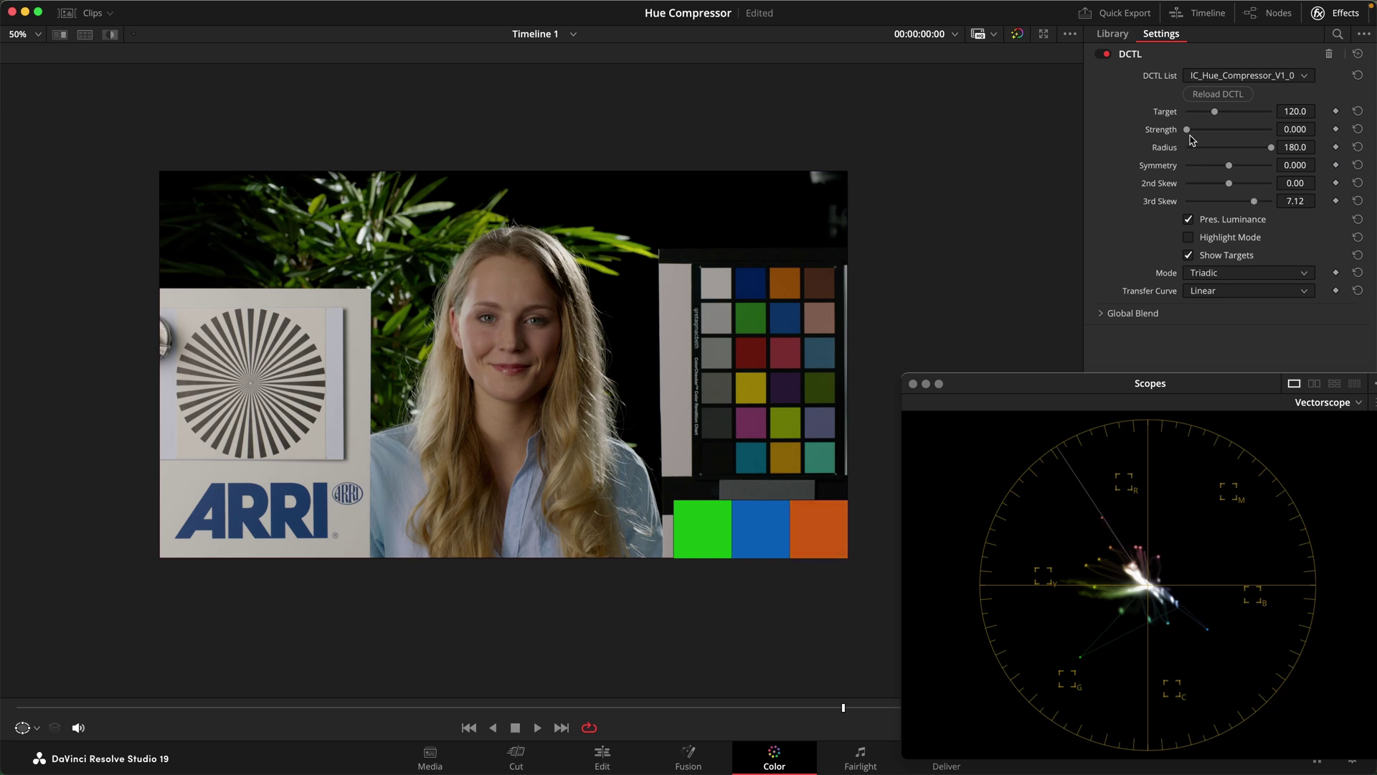
pyautogui.moveTo(1187, 131); pyautogui.dragTo(1375, 138)
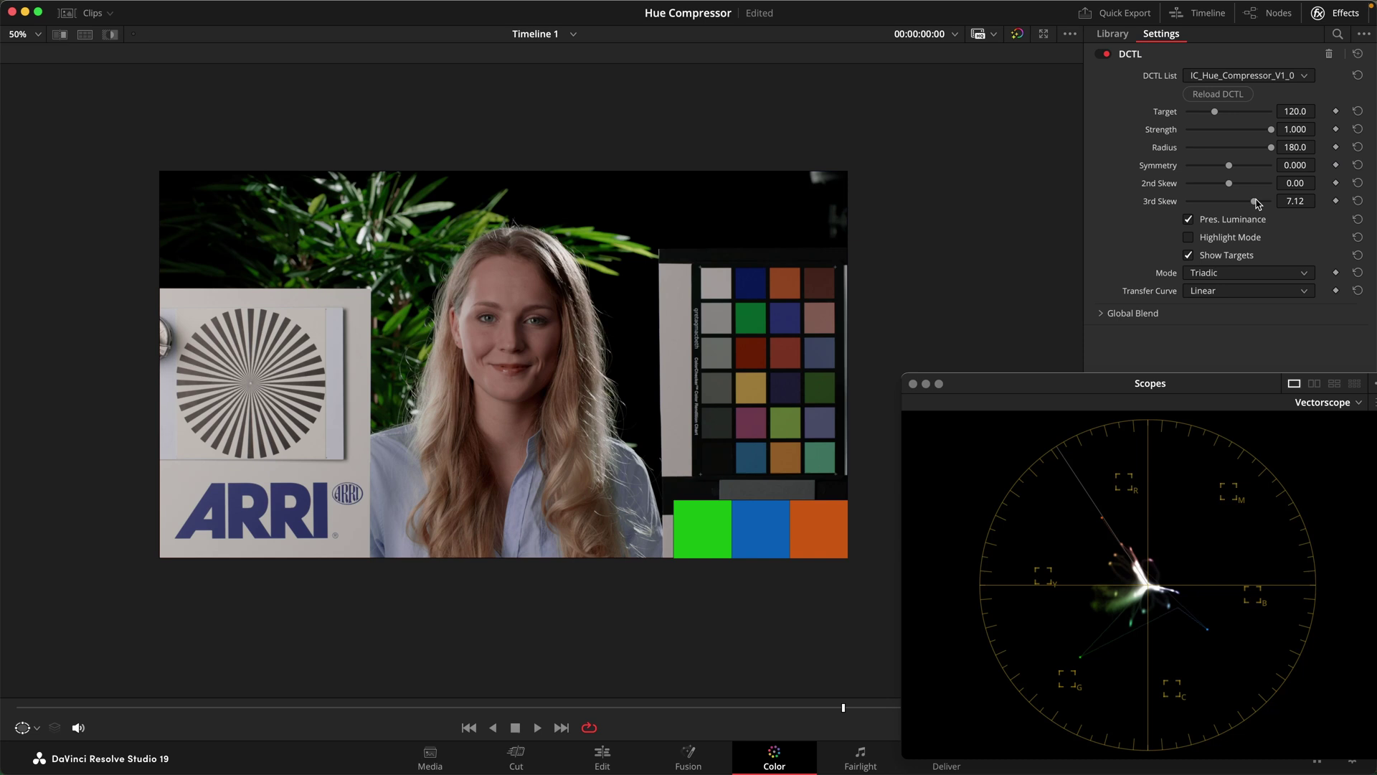
pyautogui.moveTo(1255, 201); pyautogui.dragTo(1297, 205)
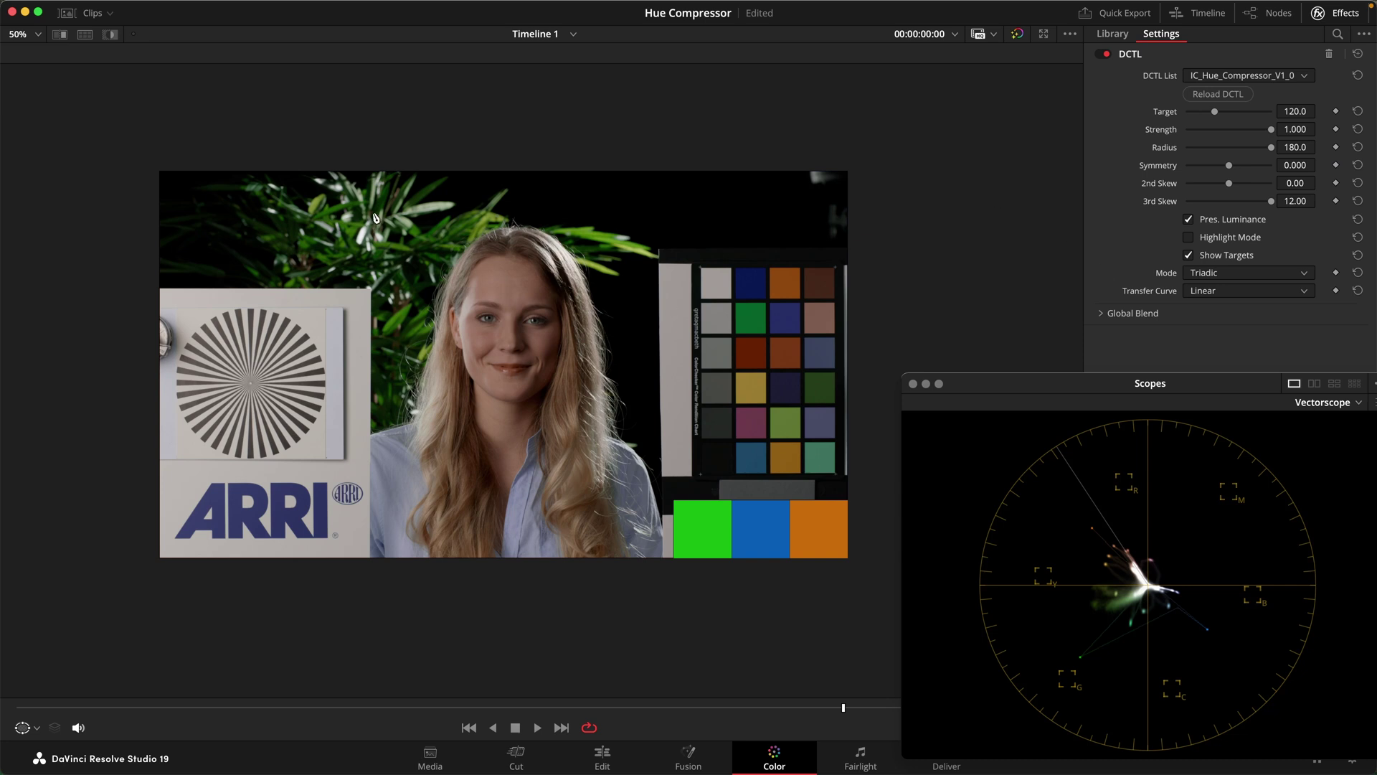
pyautogui.scroll(-2, 767, 293)
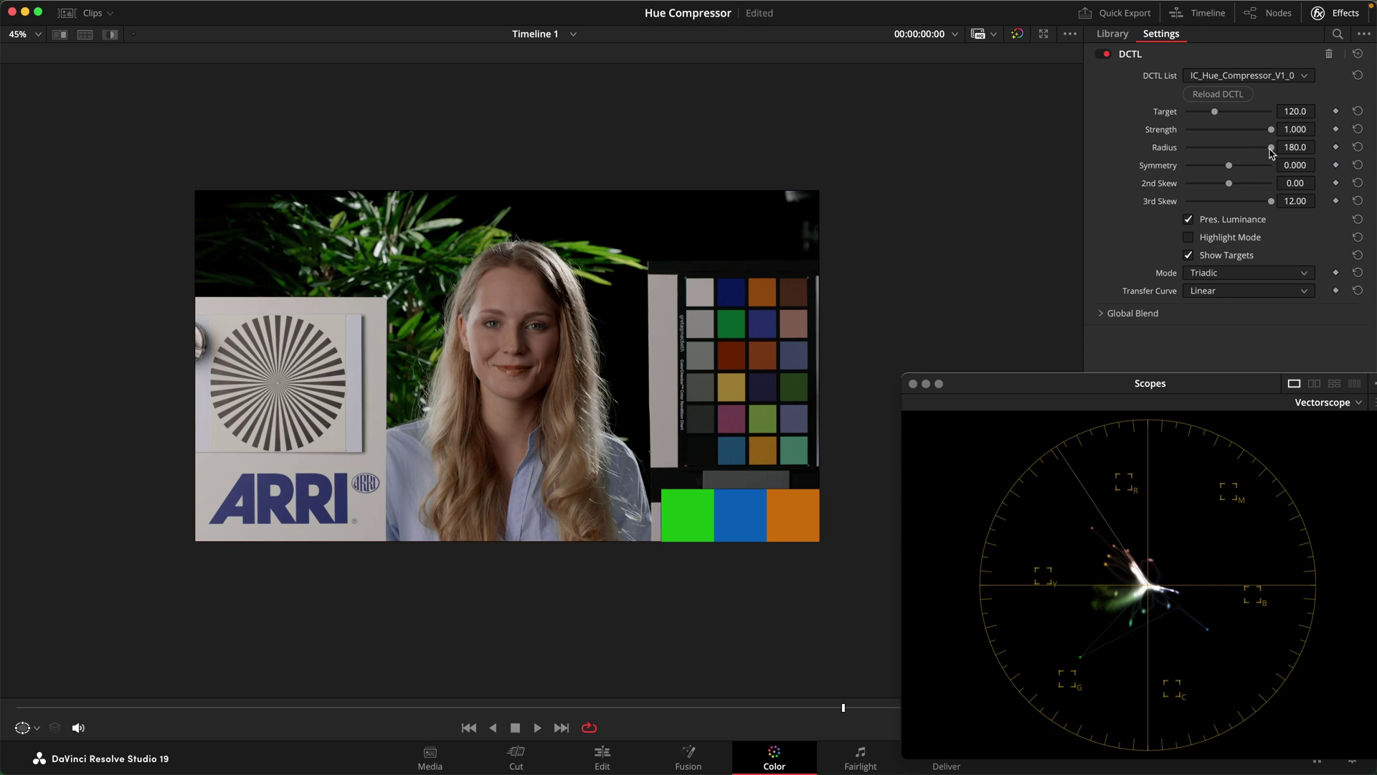
# Reduce the radius to 162.9 and the strength to 0.601, and turn off Show Targets.
pyautogui.moveTo(1270, 152)
pyautogui.mouseDown()
pyautogui.moveTo(1264, 130)
pyautogui.moveTo(1233, 134)
pyautogui.moveTo(1244, 134)
pyautogui.mouseUp()
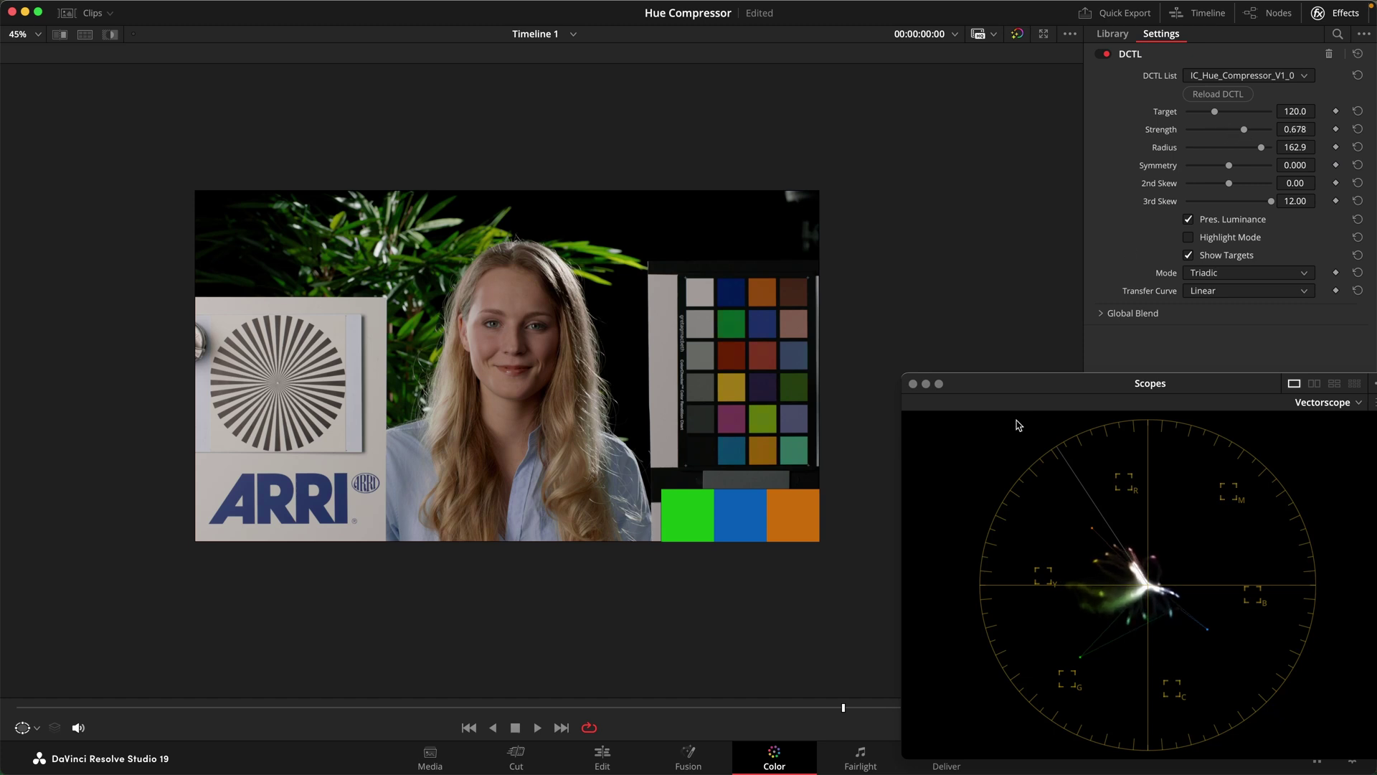
pyautogui.click(1225, 255)
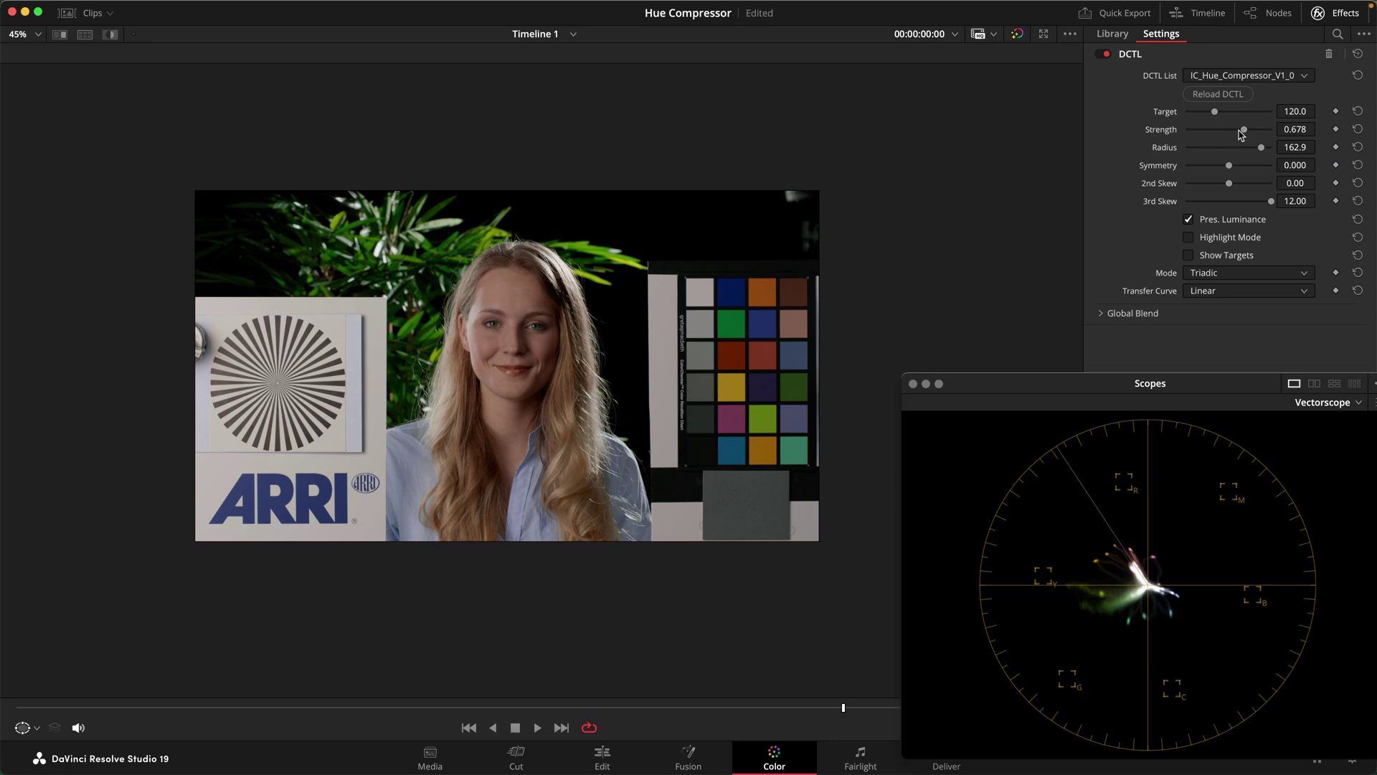
pyautogui.moveTo(1242, 132); pyautogui.dragTo(1238, 134)
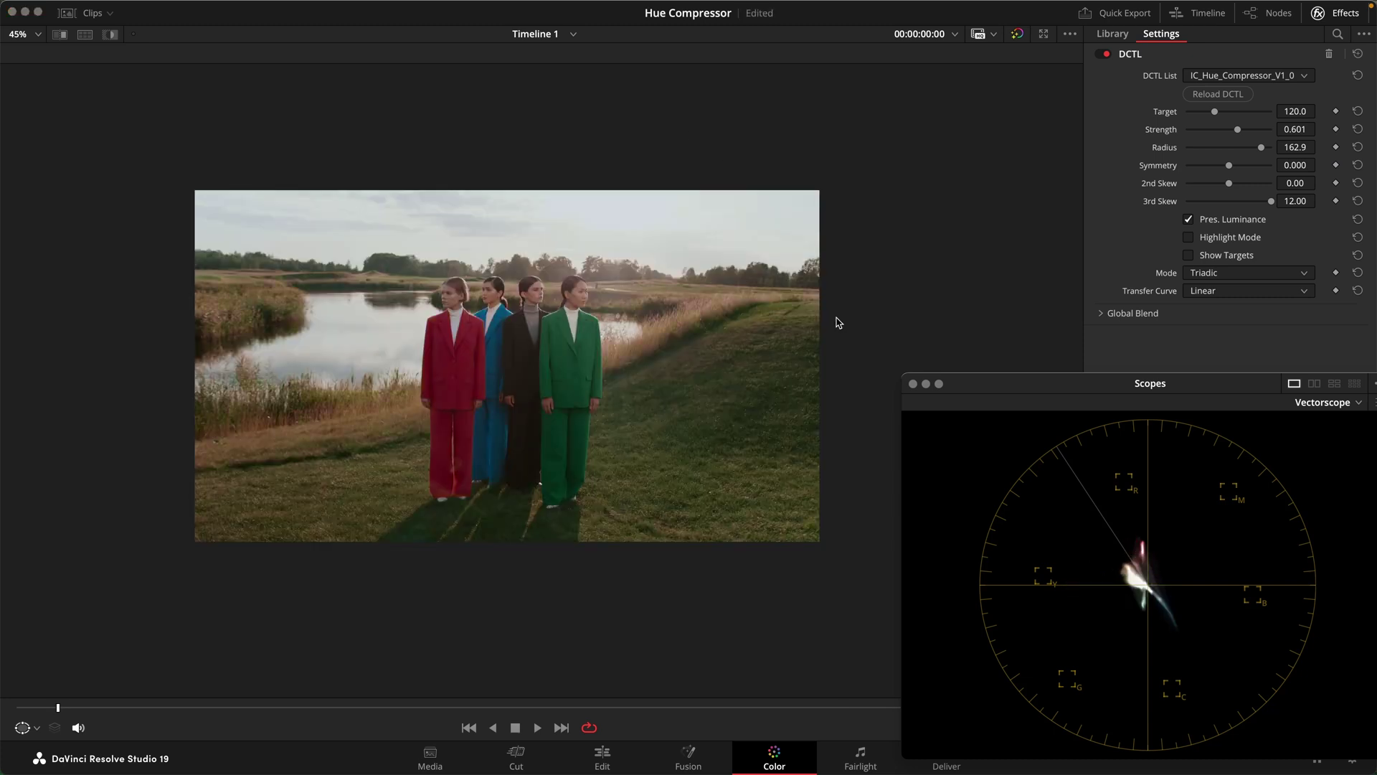
# Examine the suit and skin colours up close on the clip of four people in coloured suits.
pyautogui.scroll(2, 765, 306)
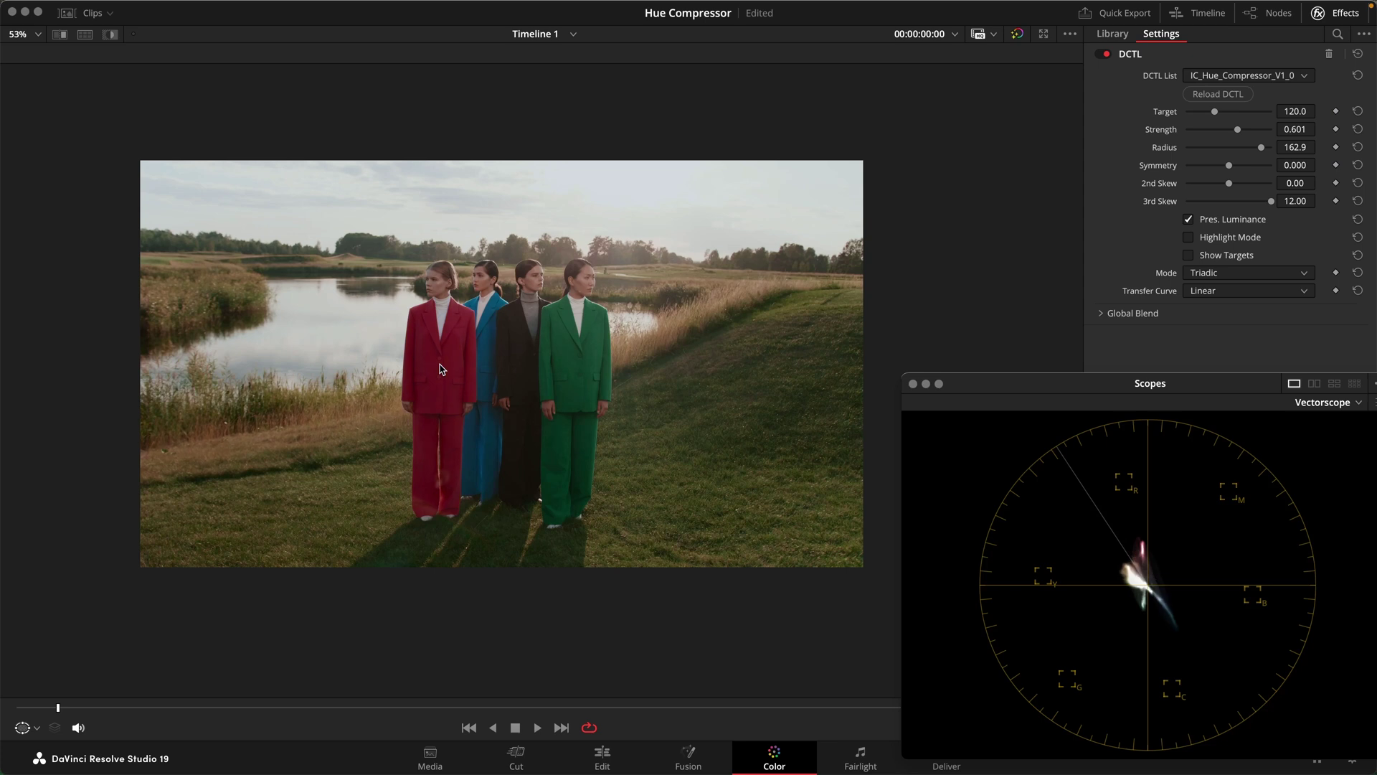
pyautogui.scroll(4, 441, 366)
pyautogui.scroll(1, 422, 335)
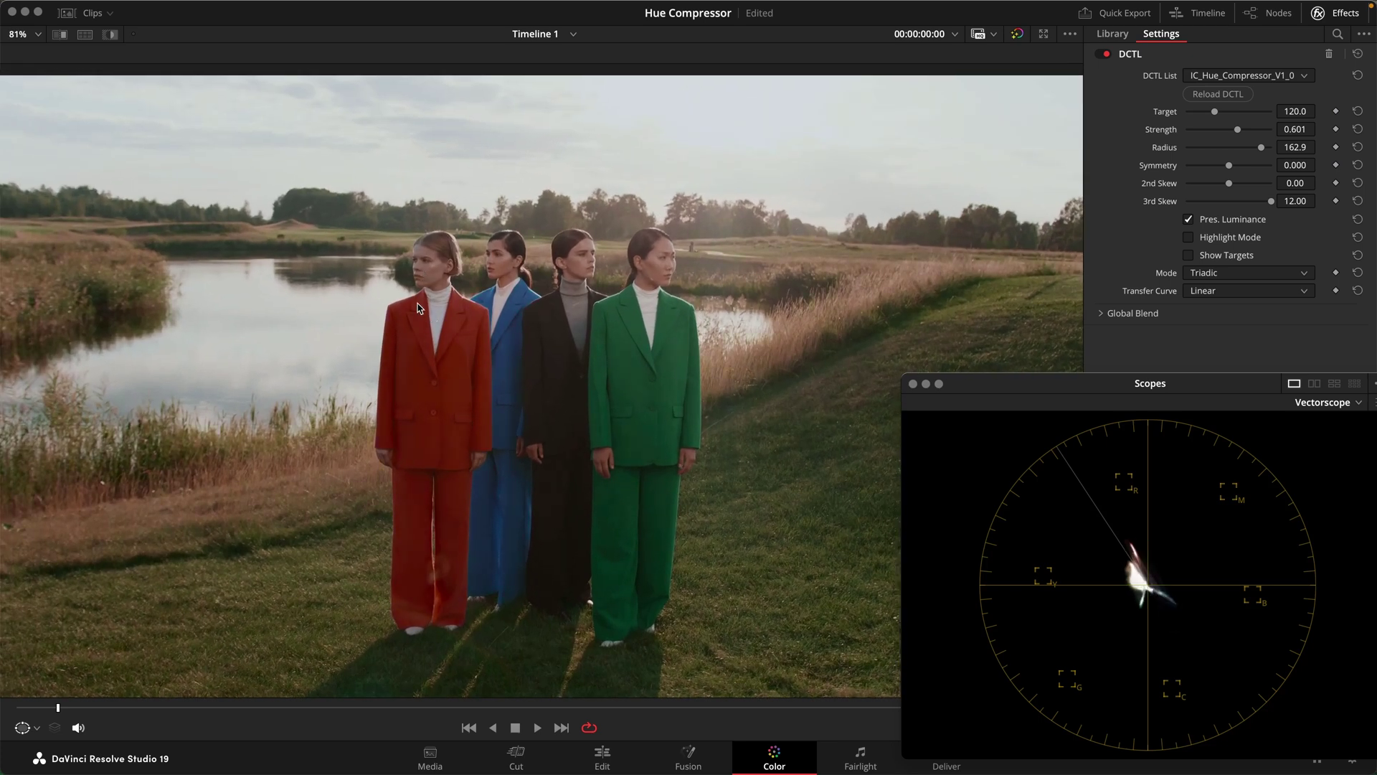
pyautogui.scroll(-5, 459, 352)
pyautogui.scroll(2, 459, 352)
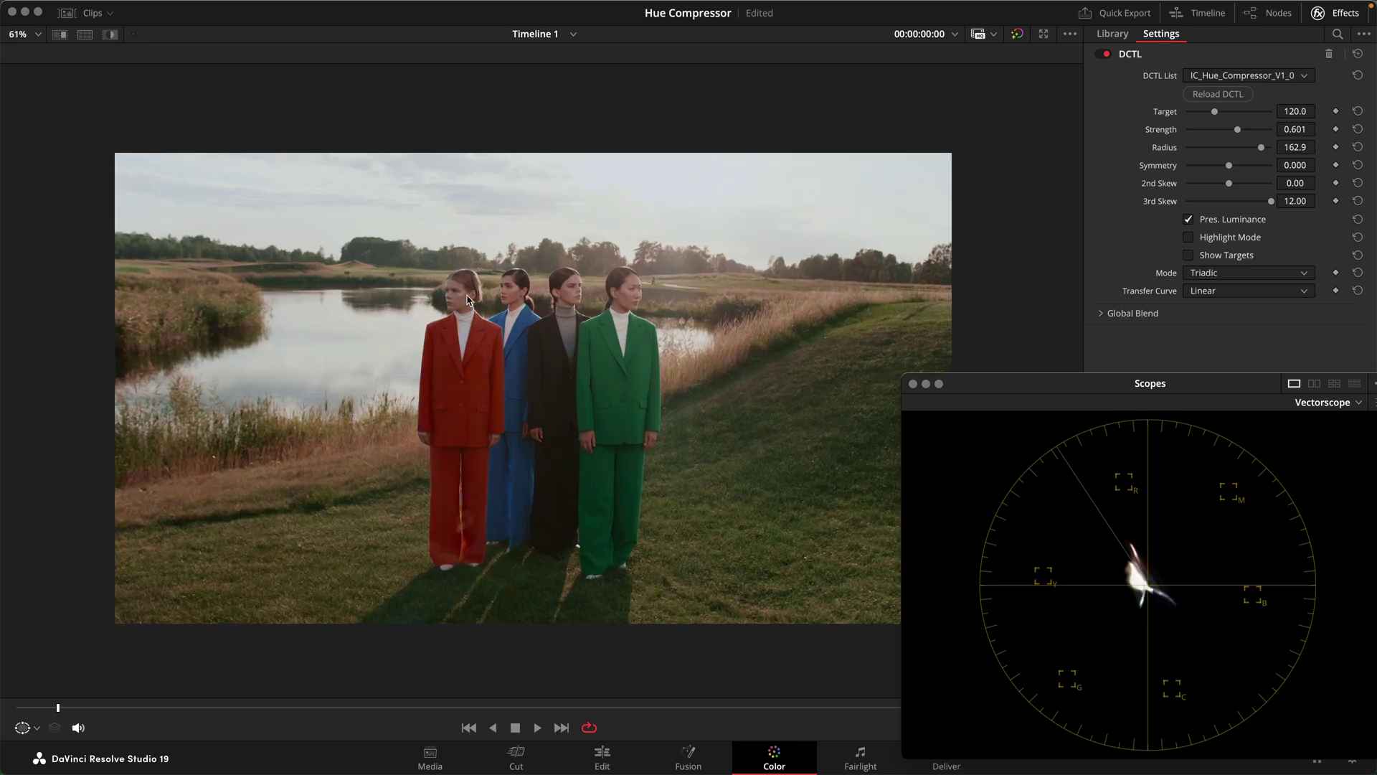
pyautogui.scroll(2, 468, 299)
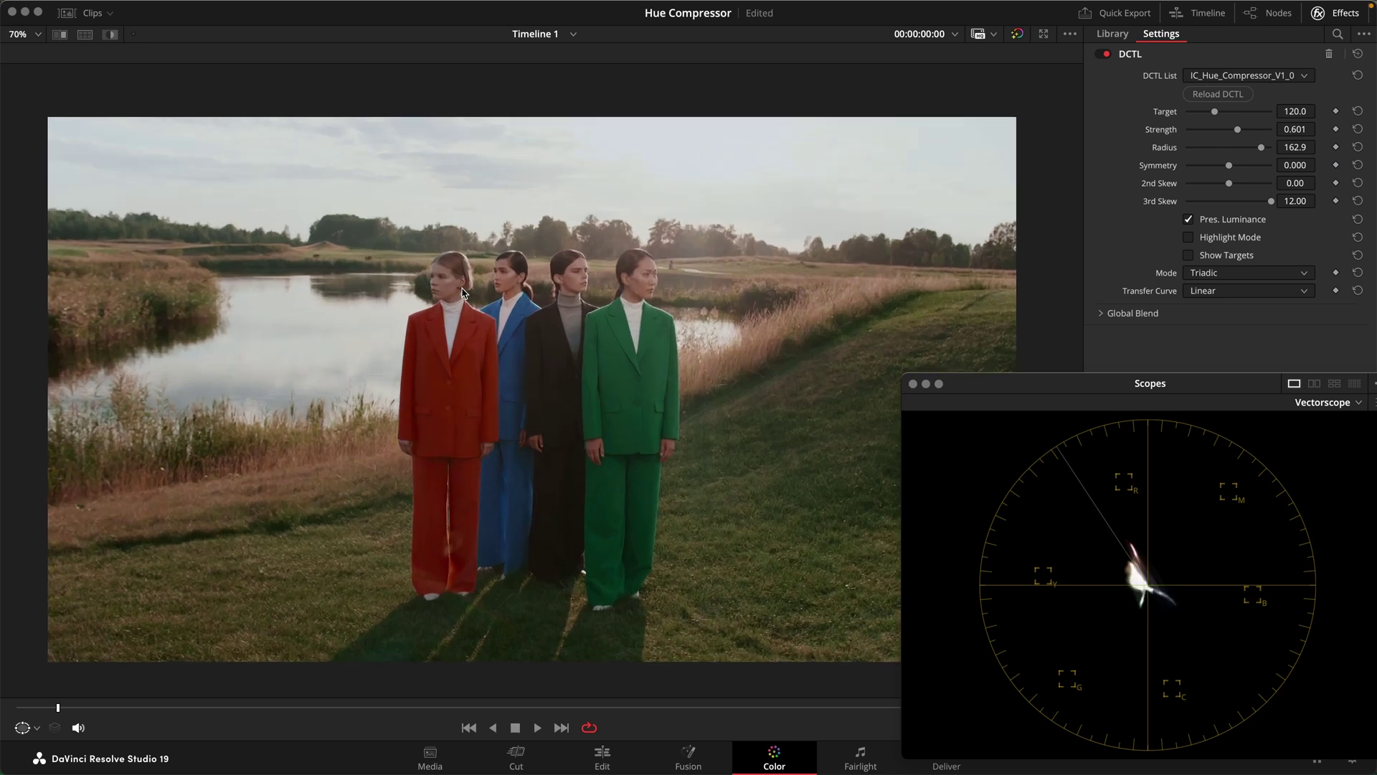
pyautogui.scroll(-1, 463, 293)
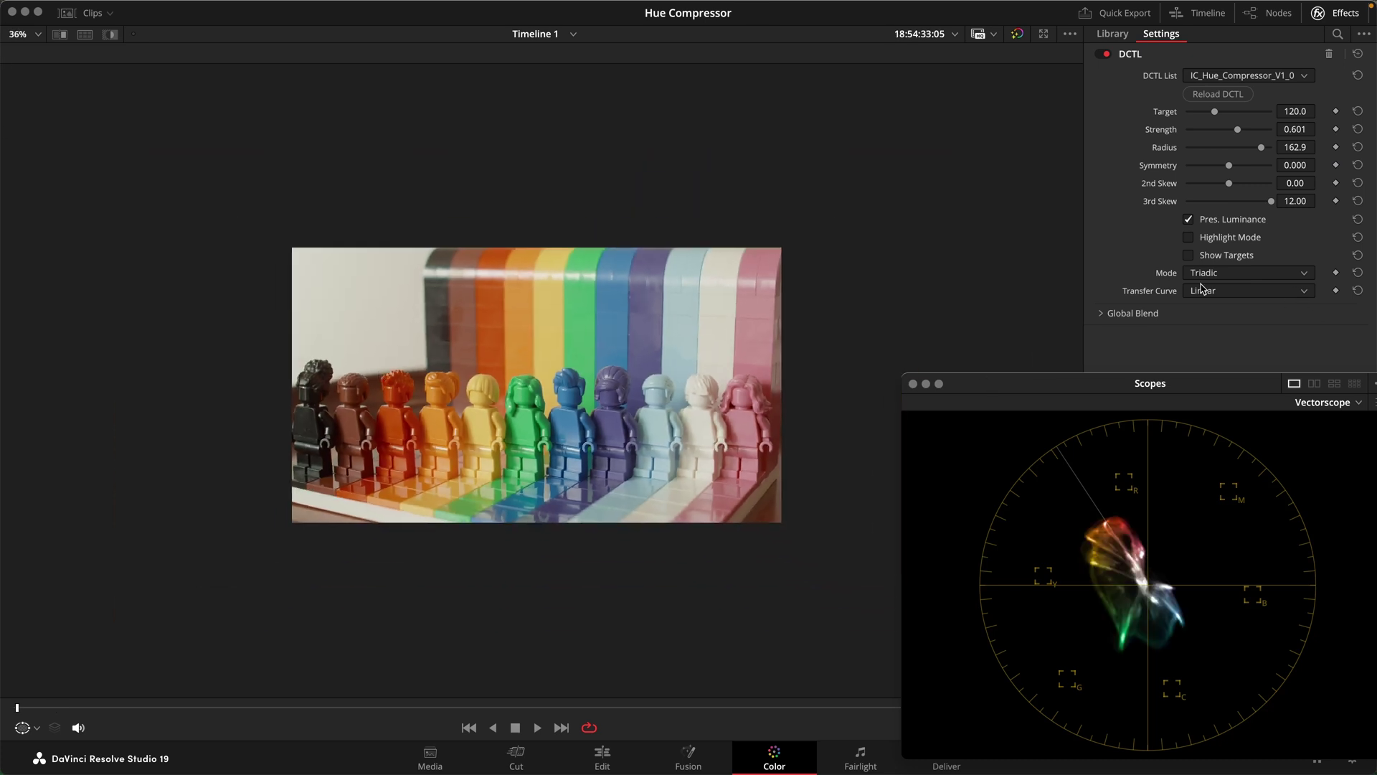
# On the toy figures clip, turn on Show Targets and switch the mode to Complementary.
pyautogui.click(1223, 256)
pyautogui.scroll(1, 522, 415)
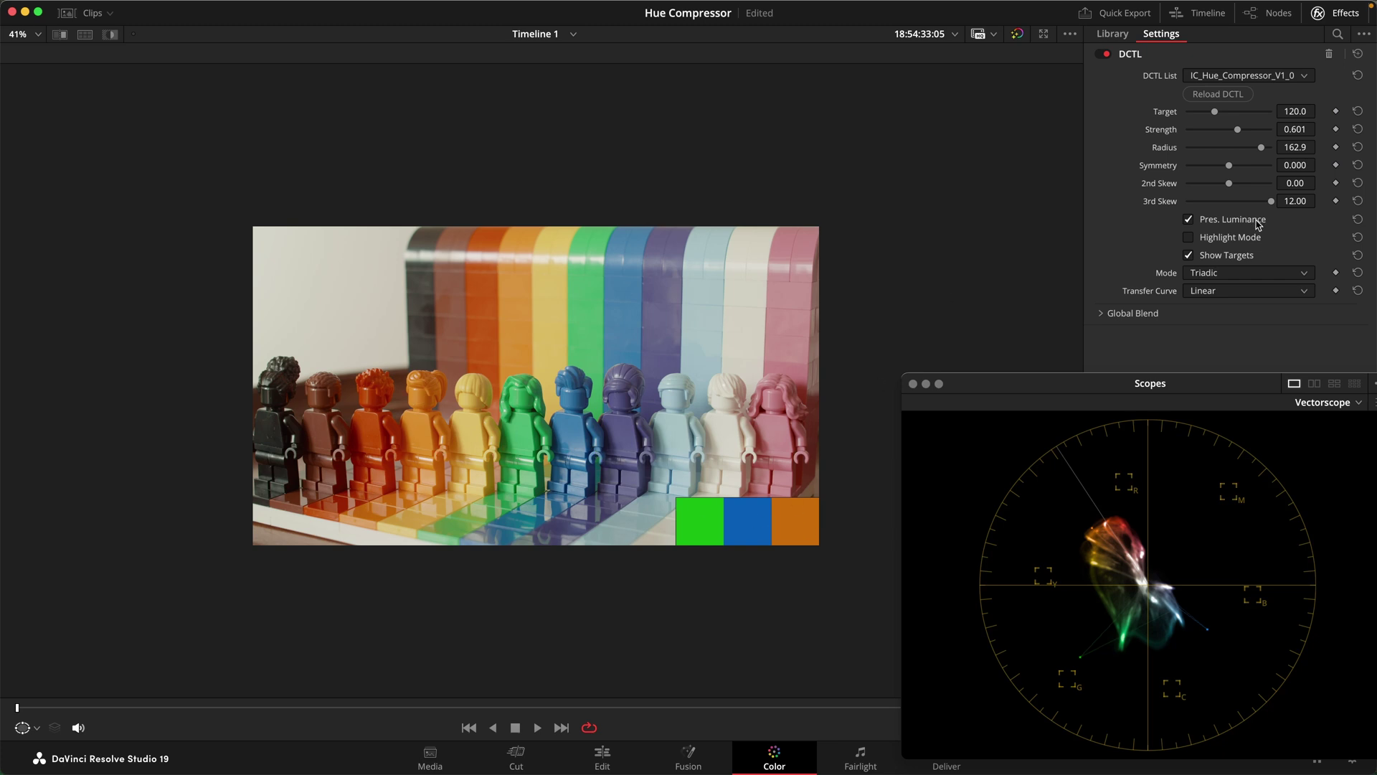
pyautogui.click(1238, 281)
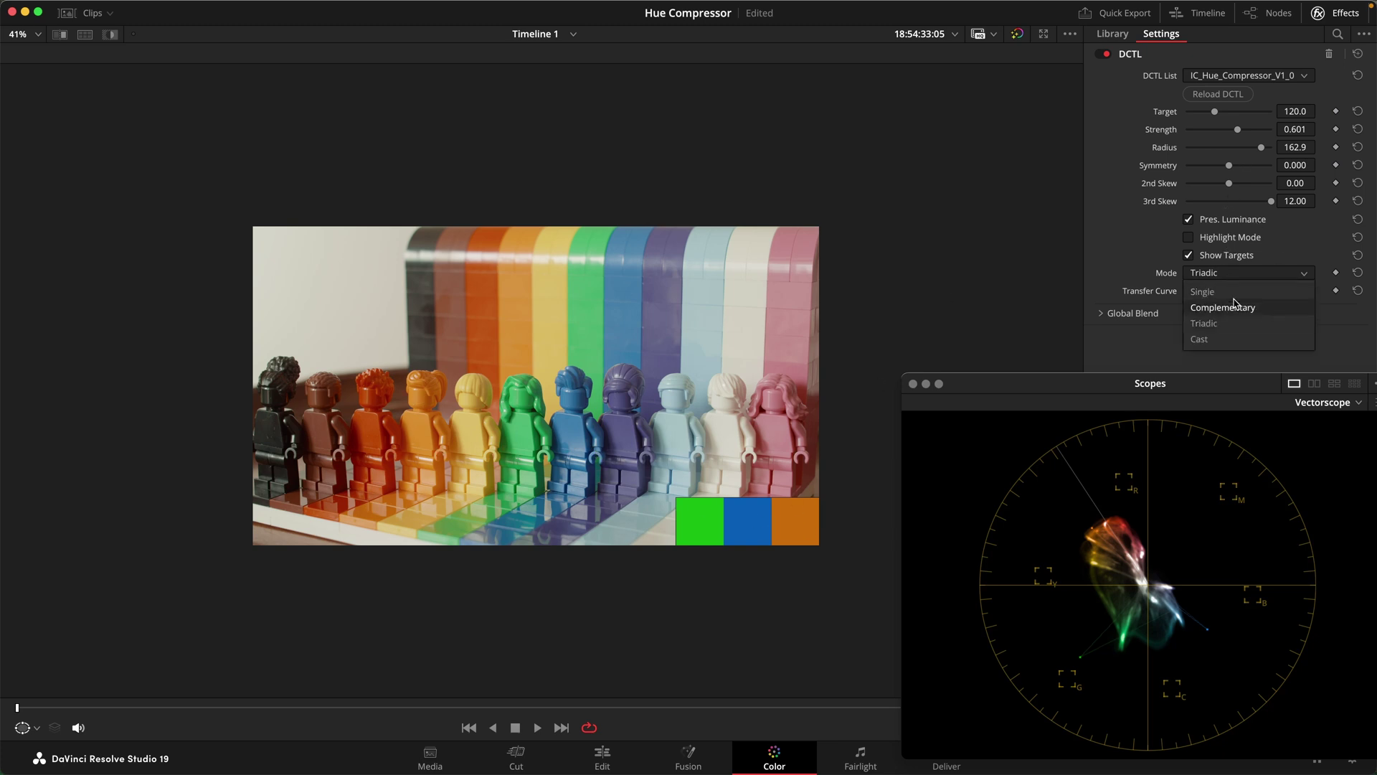
pyautogui.click(1232, 309)
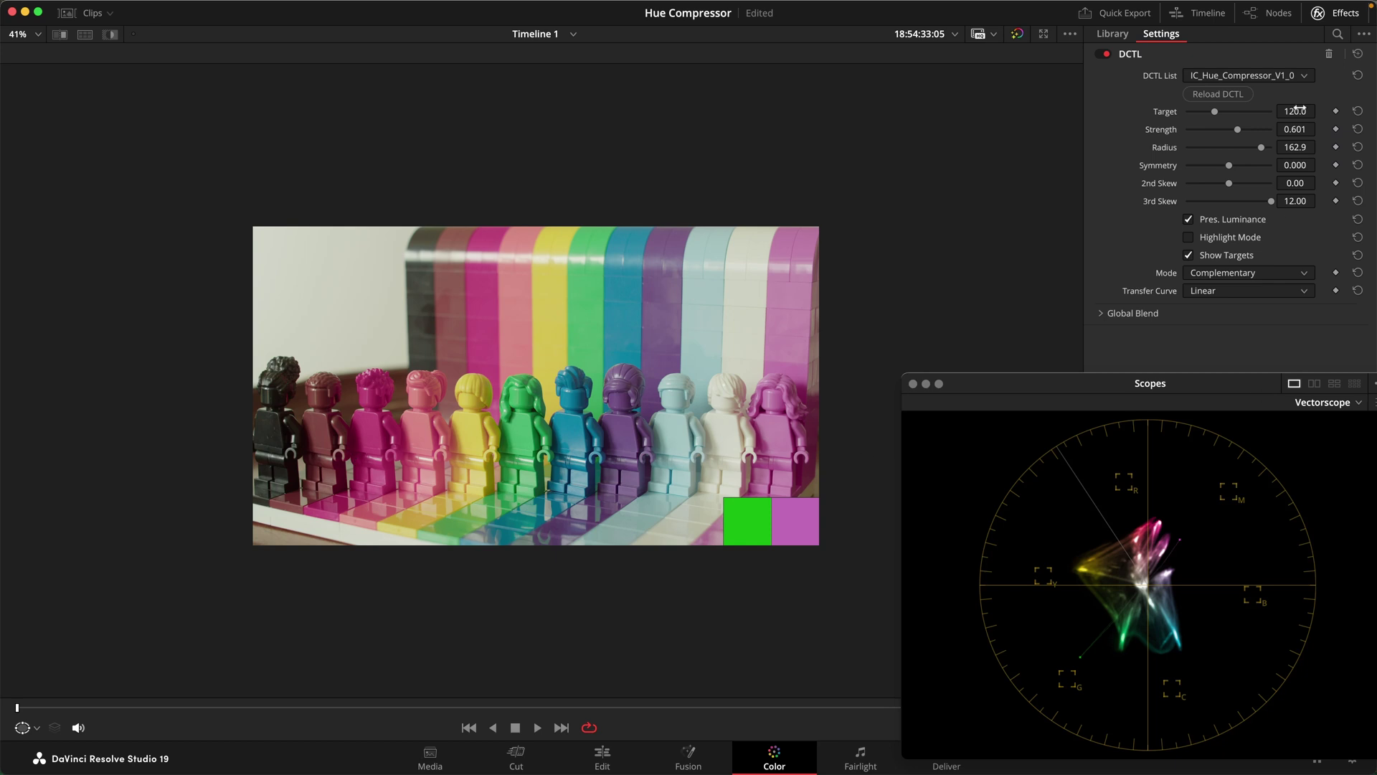
# Raise the Hue Compressor strength to 1.000 and the radius to 180.0.
pyautogui.moveTo(1238, 130); pyautogui.dragTo(1375, 158)
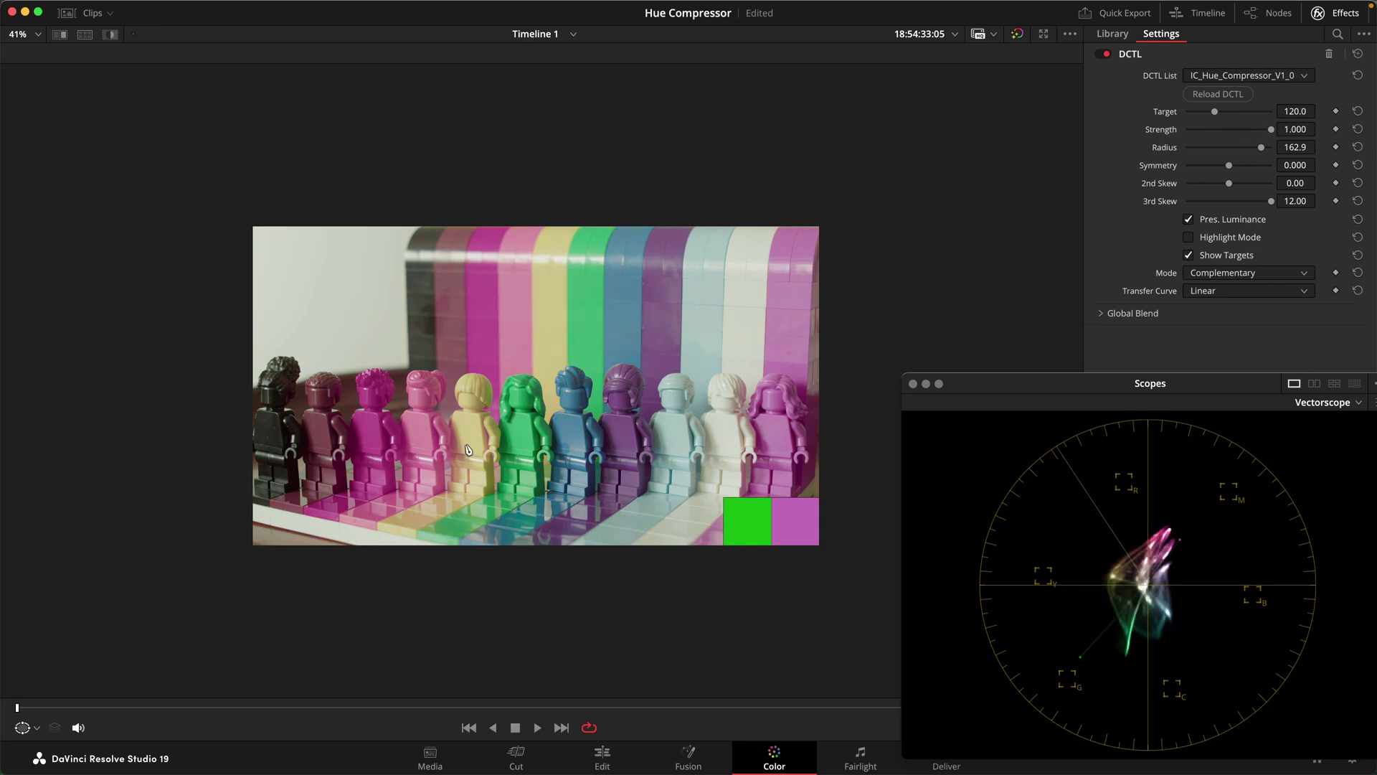
pyautogui.moveTo(1261, 147); pyautogui.dragTo(1327, 151)
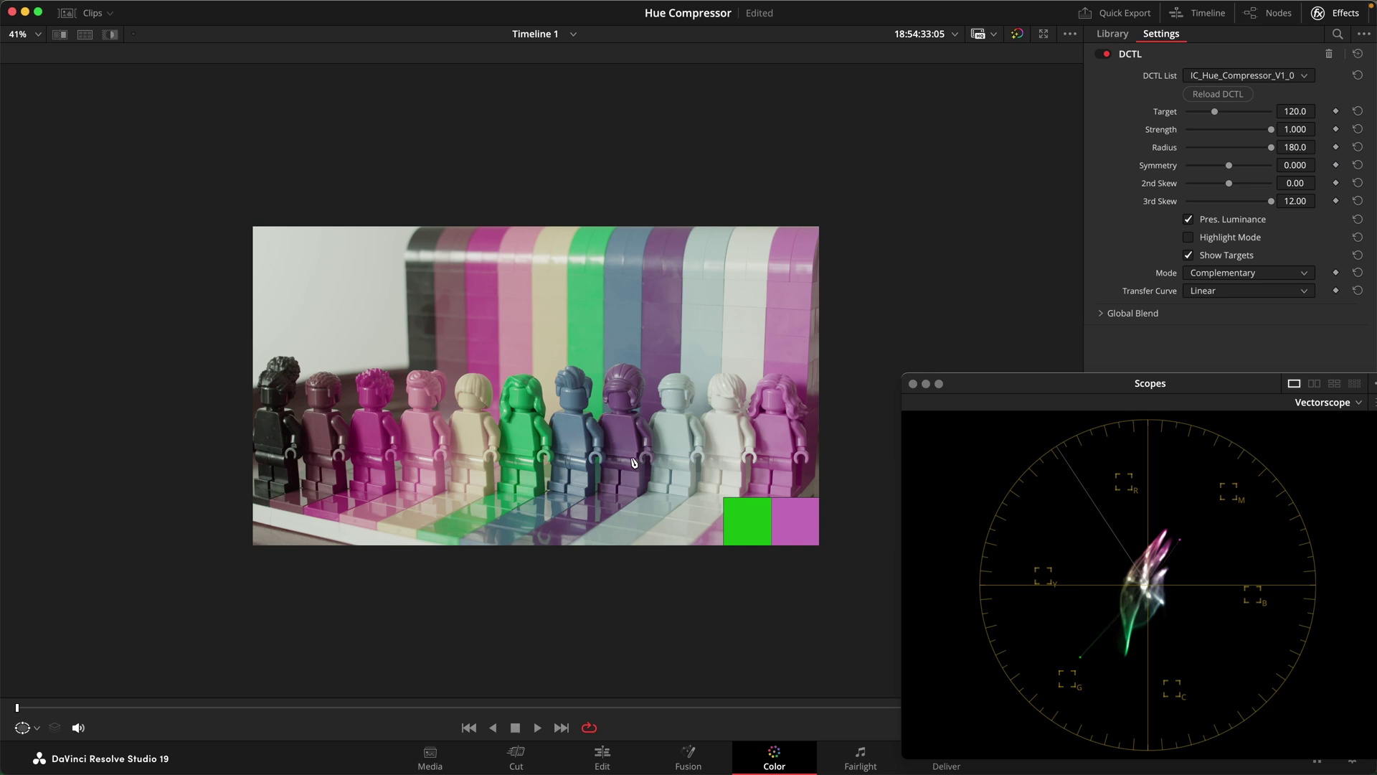